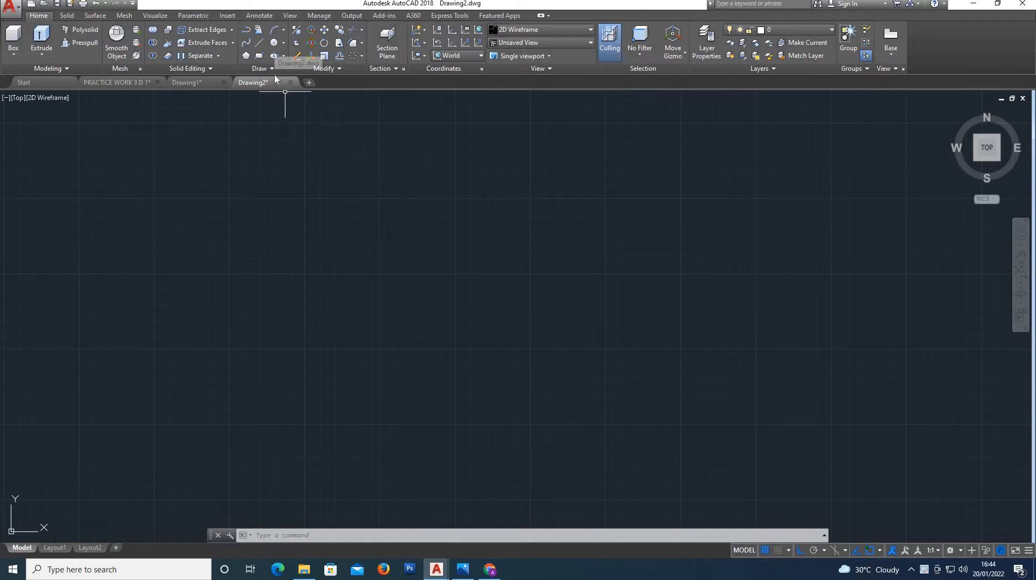
Draw a circle with a 6" radius in the middle of the empty drawing.
left_click(274, 43)
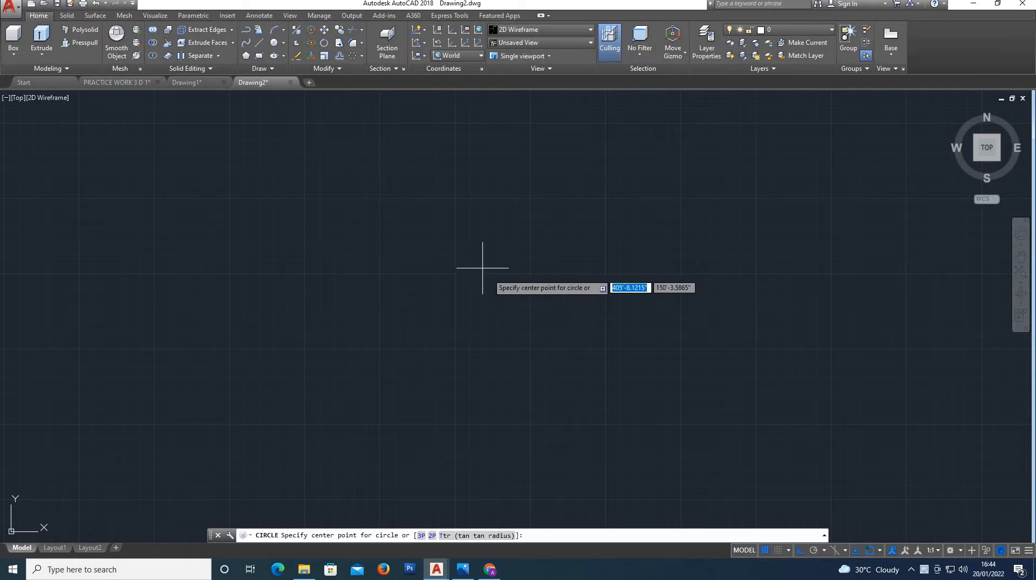
left_click(500, 312)
type("6")
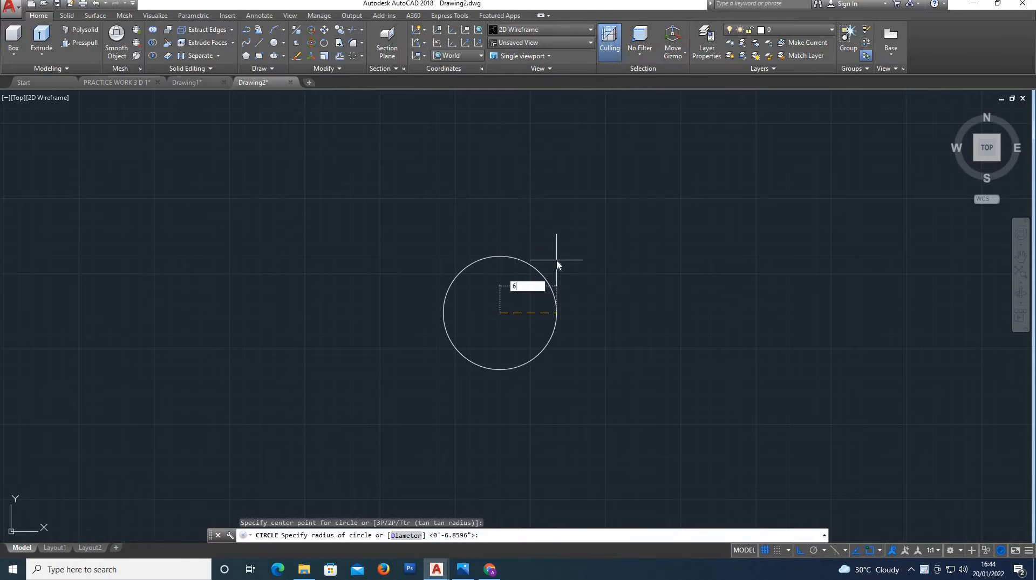
key("Return")
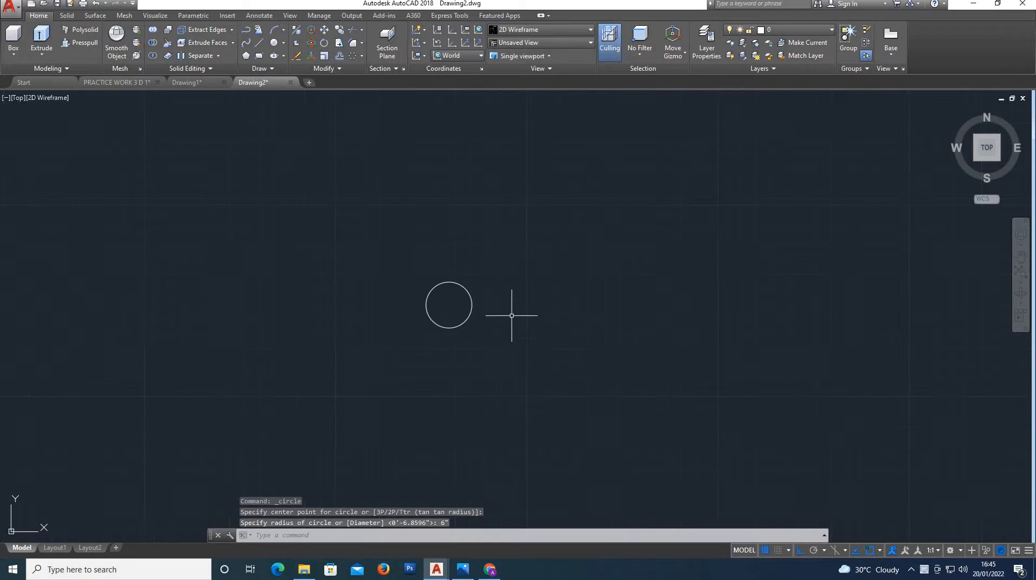
scroll(457, 303, "up", 2)
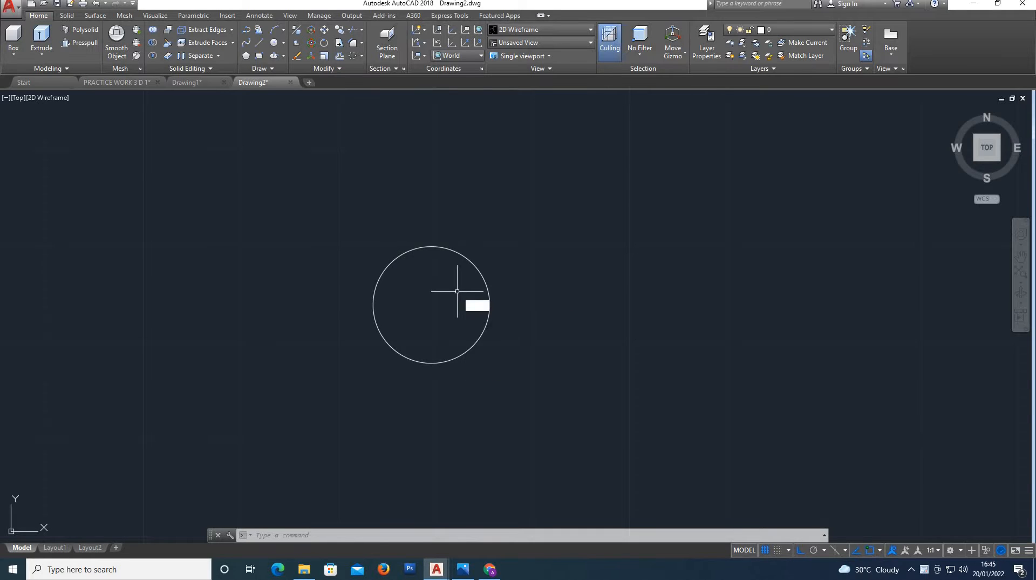
key("Escape")
key("Escape")
Draw two smaller circles concentric with the 6" circle, with radii of about 4.6" and 3.4".
left_click(274, 43)
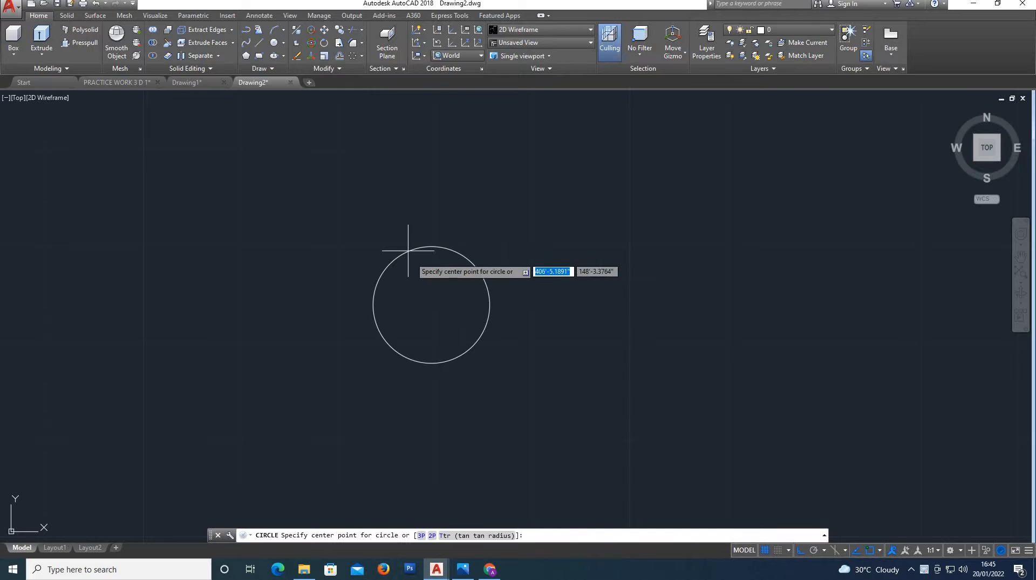
left_click(431, 304)
left_click(442, 260)
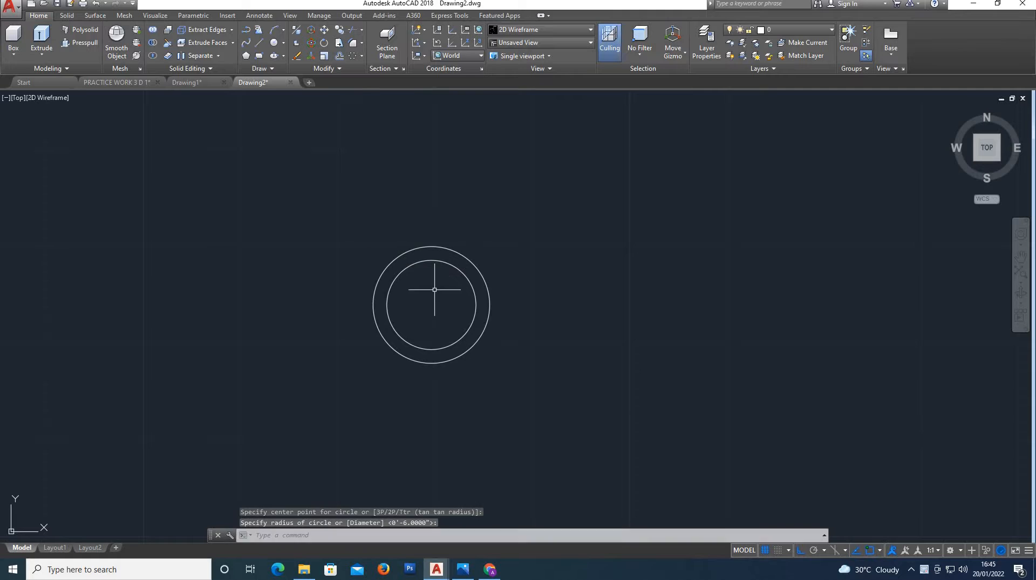
key("Return")
left_click(432, 303)
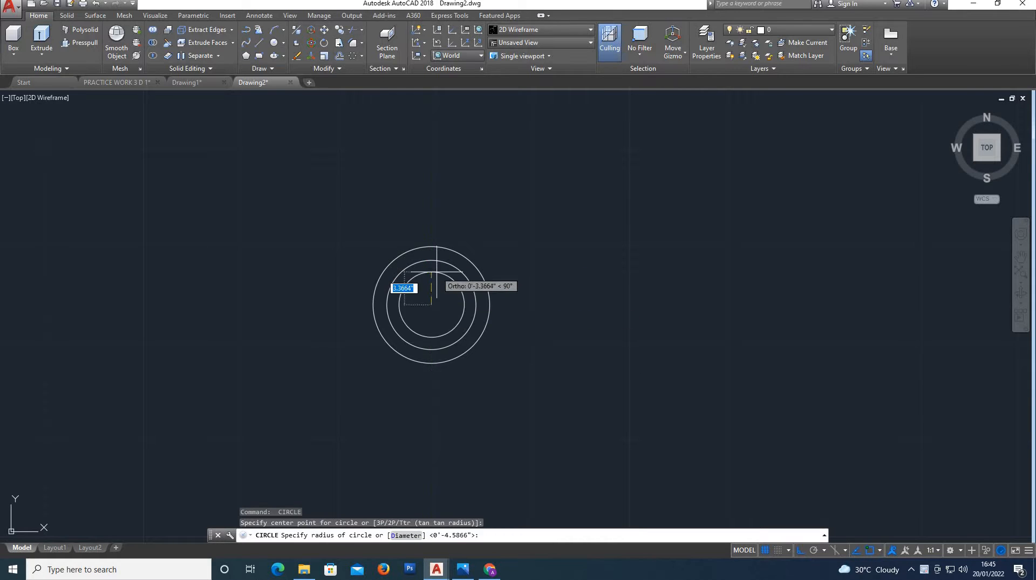
left_click(401, 314)
key("Escape")
key("Escape")
key("Escape")
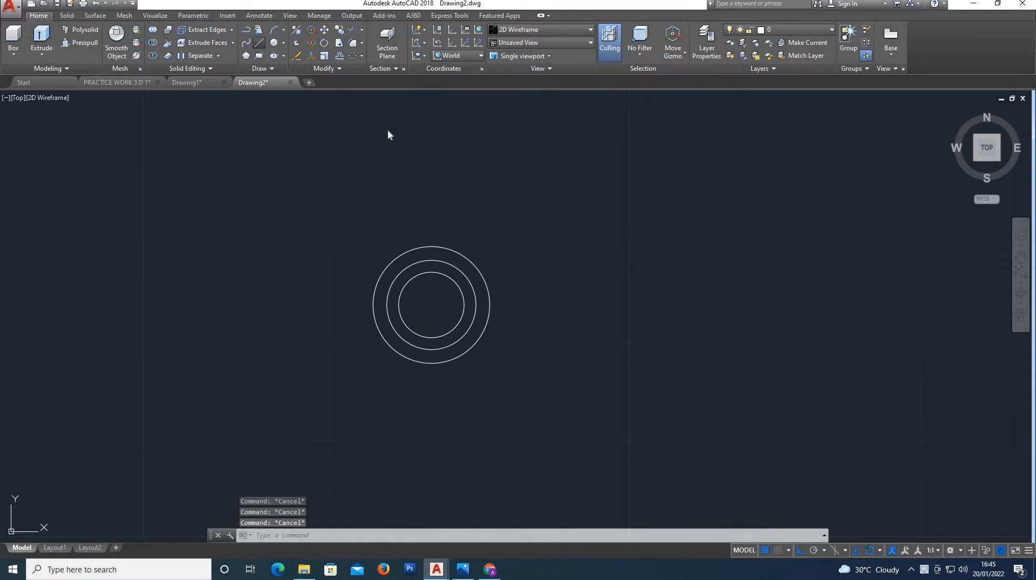
Draw a horizontal line from the circles' centre to the right quadrant of the outer circle.
left_click(431, 305)
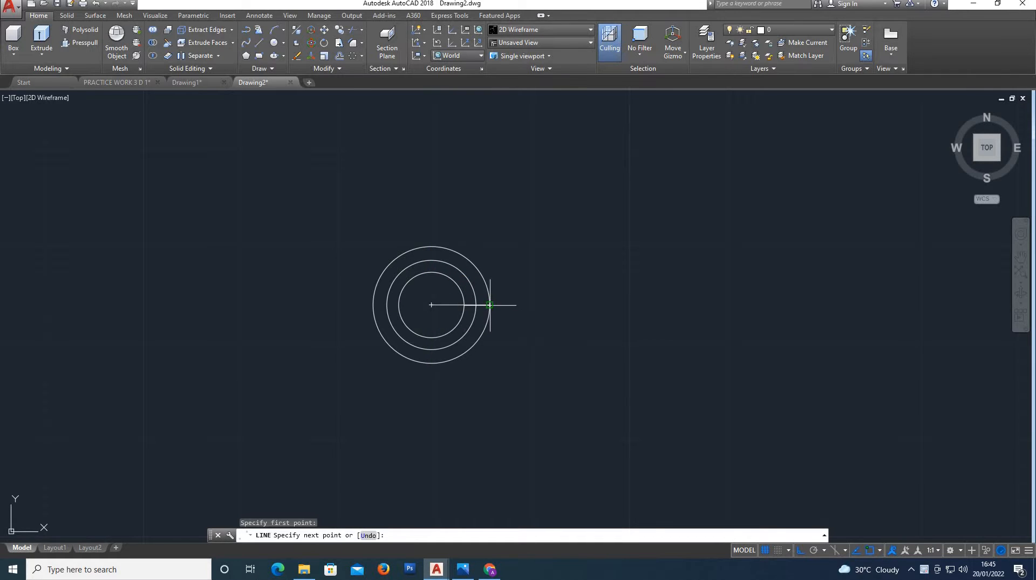
left_click(489, 305)
key("Escape")
key("Escape")
key("Escape")
Polar-array the radius line around the circles' centre with 3 items over 360 degrees.
left_click(454, 305)
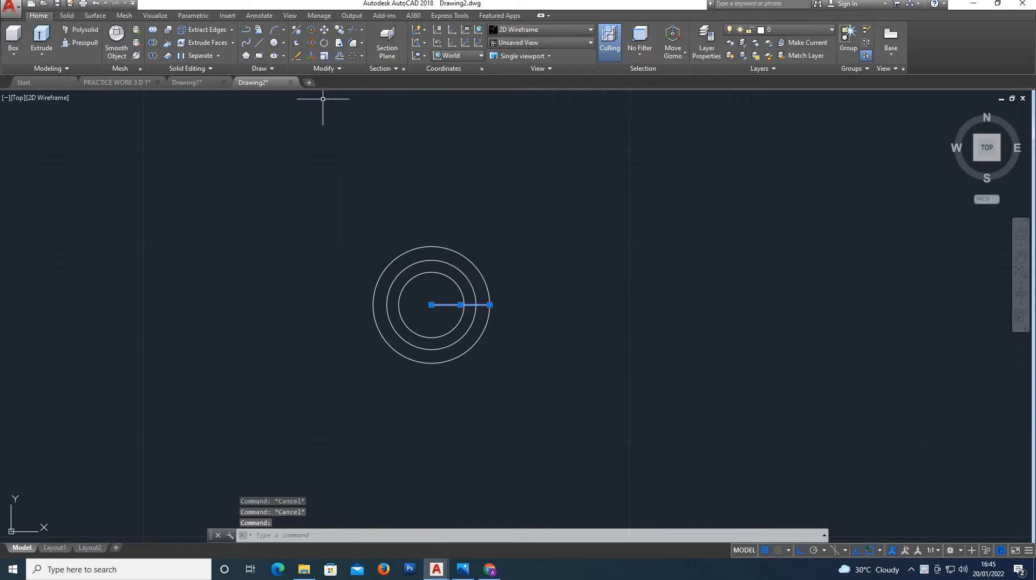
type("arraypolar")
key("Return")
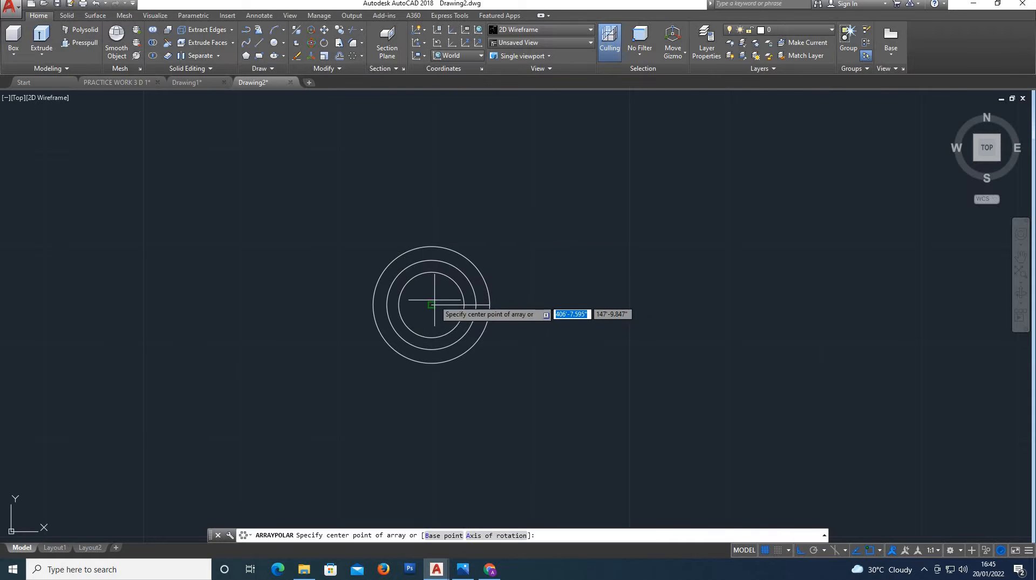
left_click(431, 305)
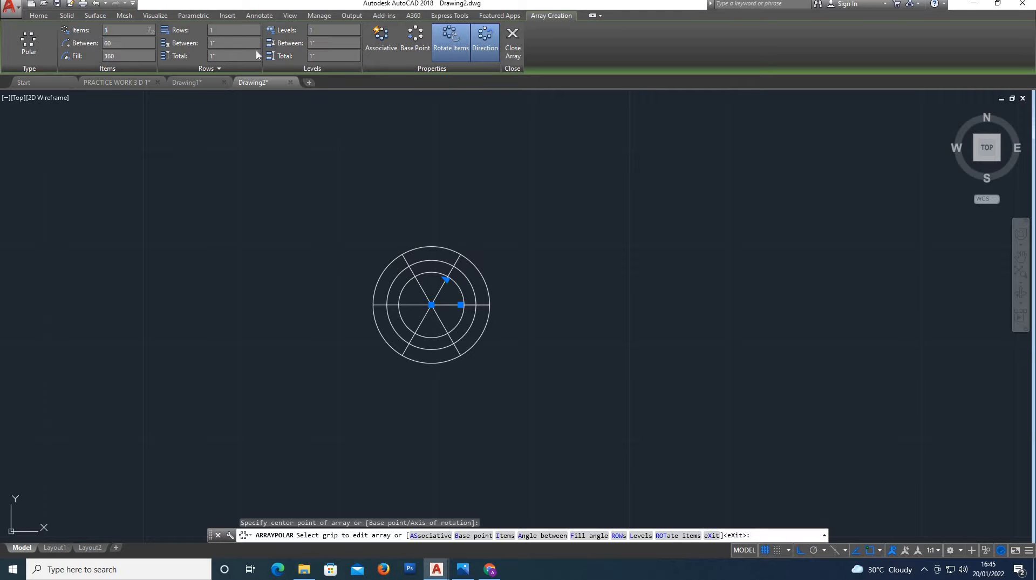
key("Escape")
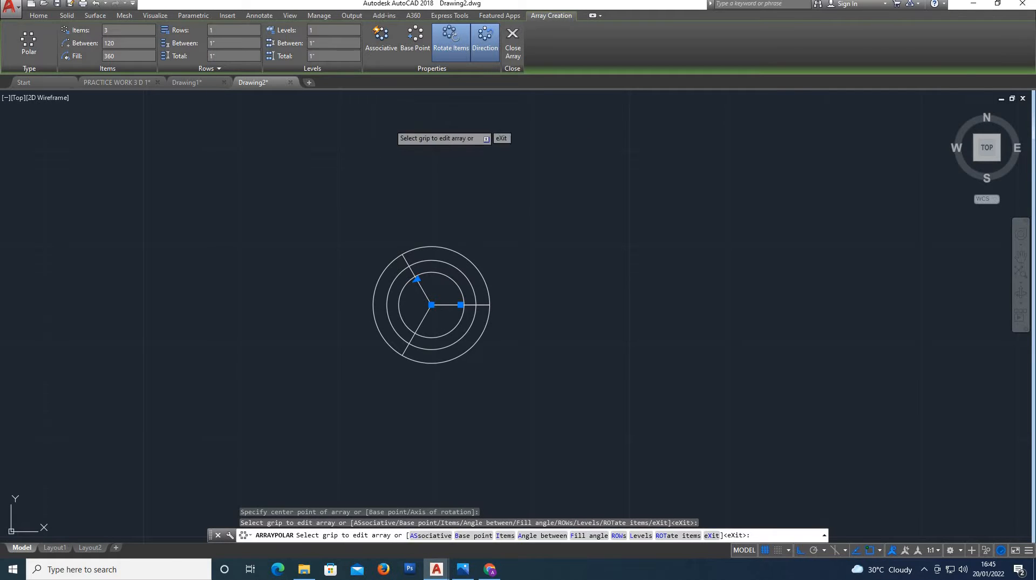
key("Escape")
key("Escape")
Draw a 1'6" horizontal line to the right from the outer circle's right quadrant.
type("l")
key("Return")
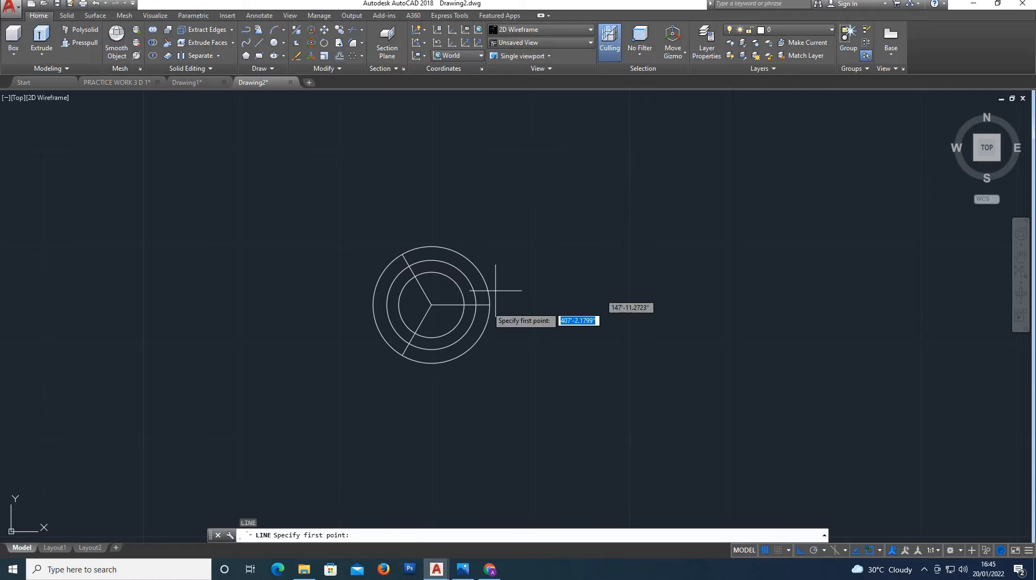
left_click(491, 302)
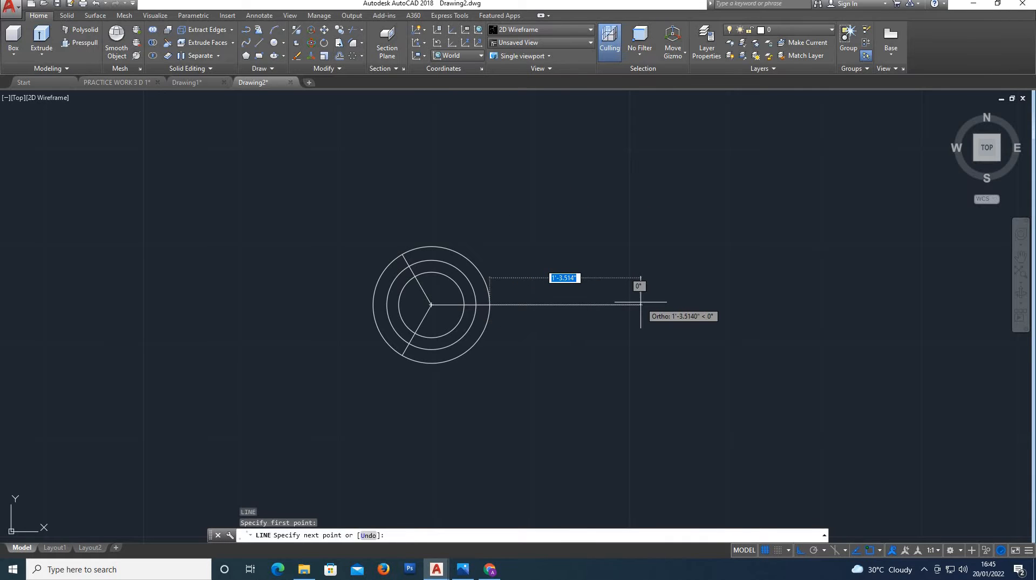
type("1'6")
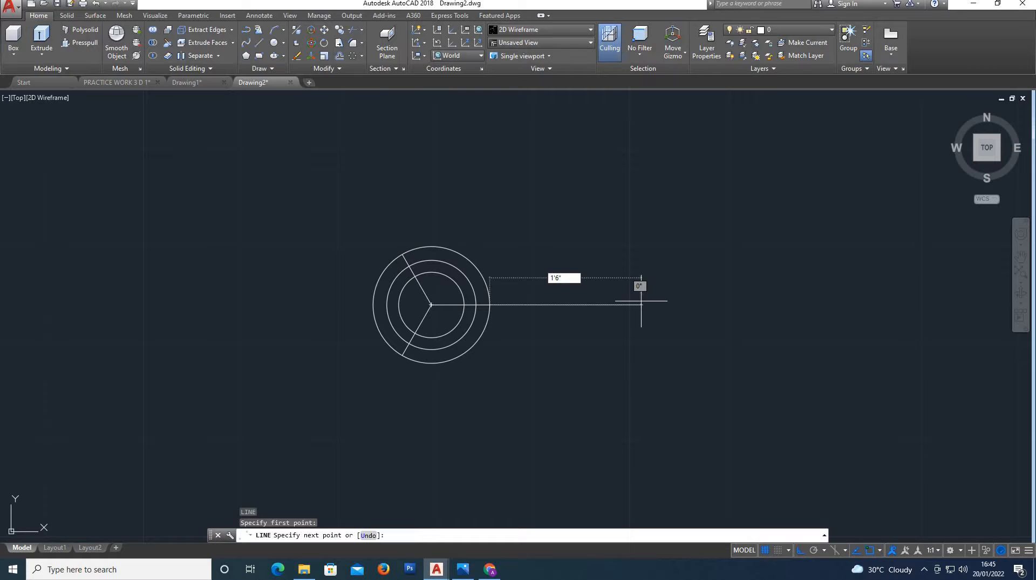
key("Return")
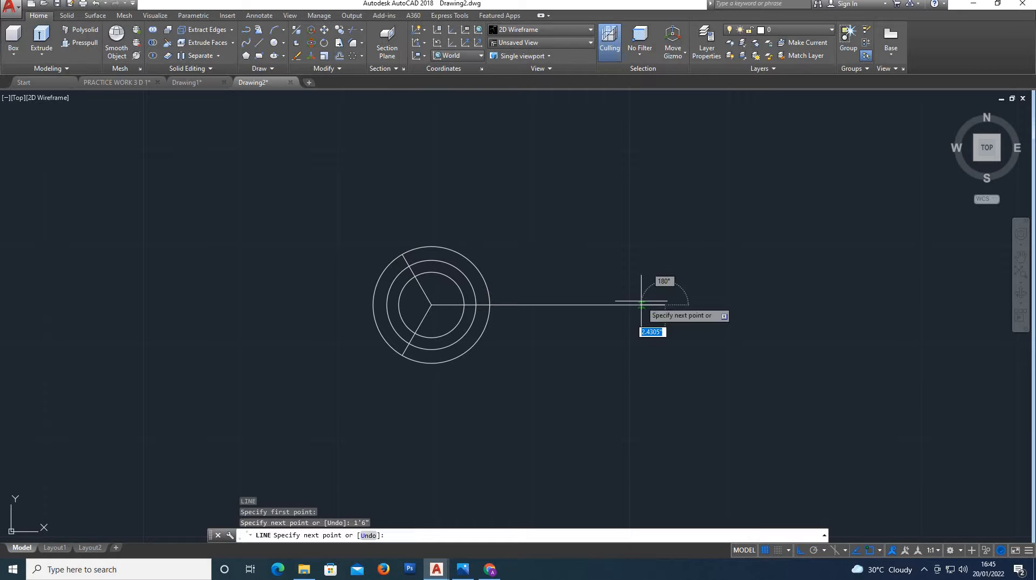
key("Escape")
key("Escape")
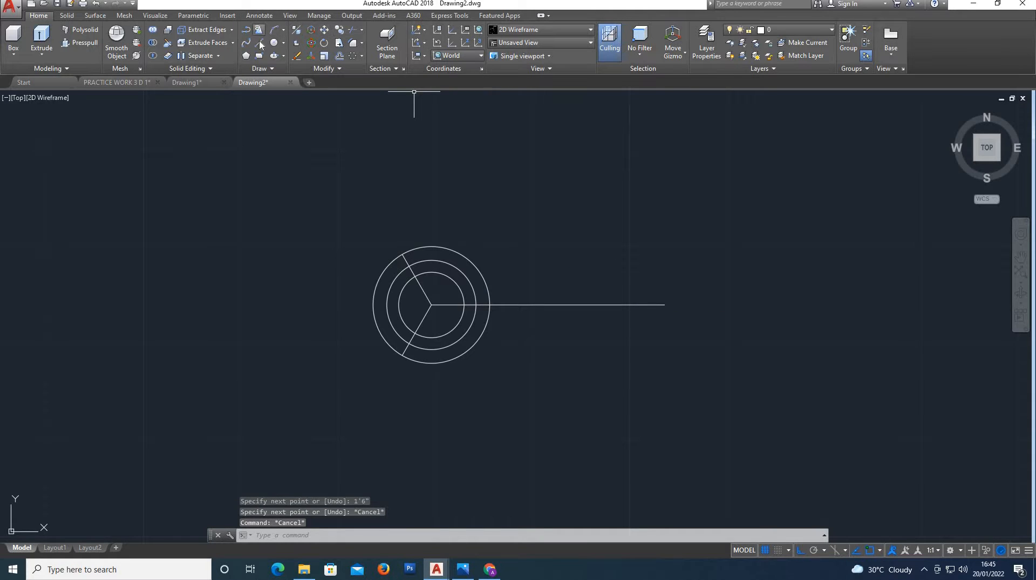
Draw a 2" line straight up from the long horizontal line, starting about 1.2" outside the outer circle.
key("Return")
scroll(504, 300, "up", 3)
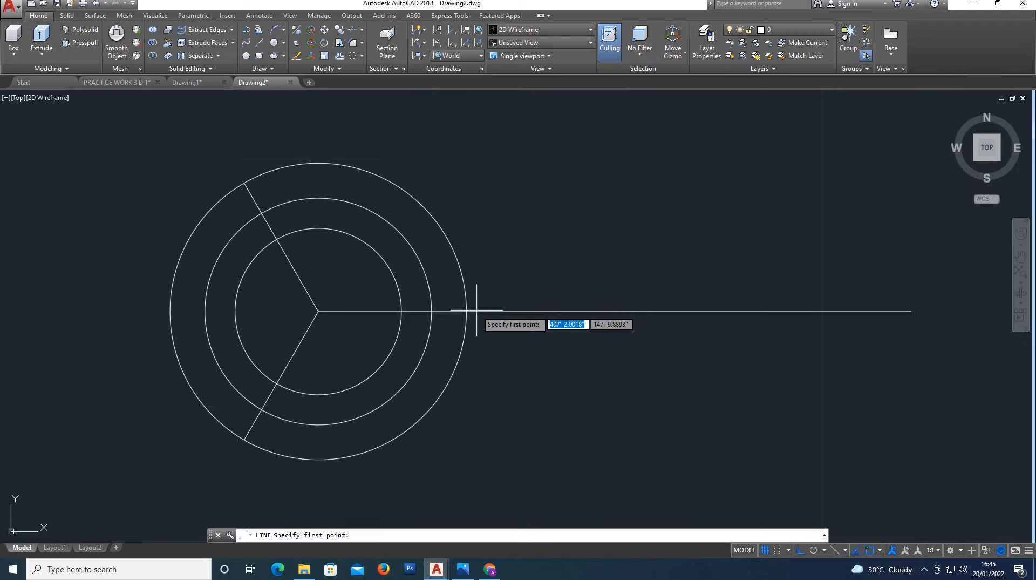
left_click(468, 310)
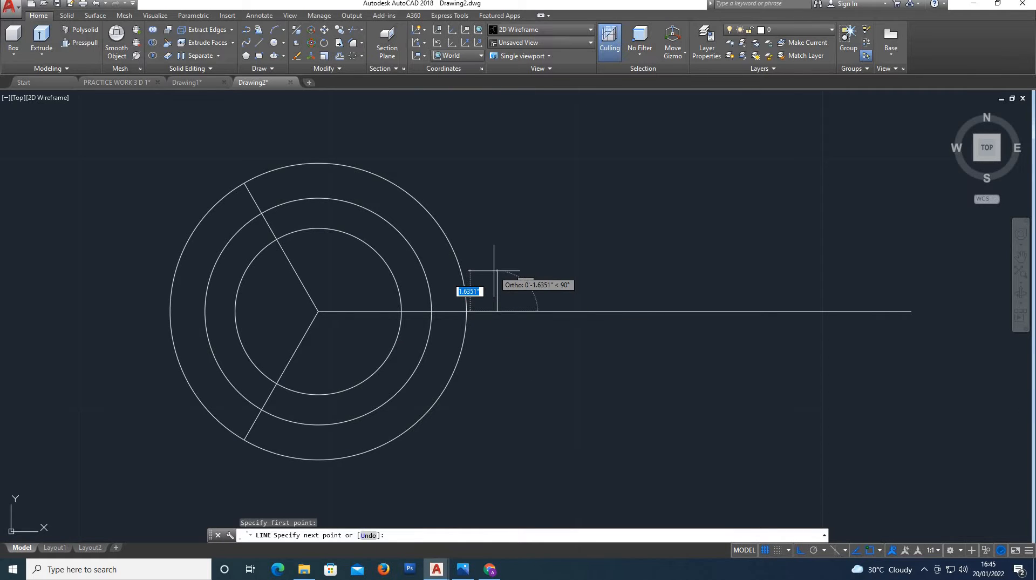
type("2")
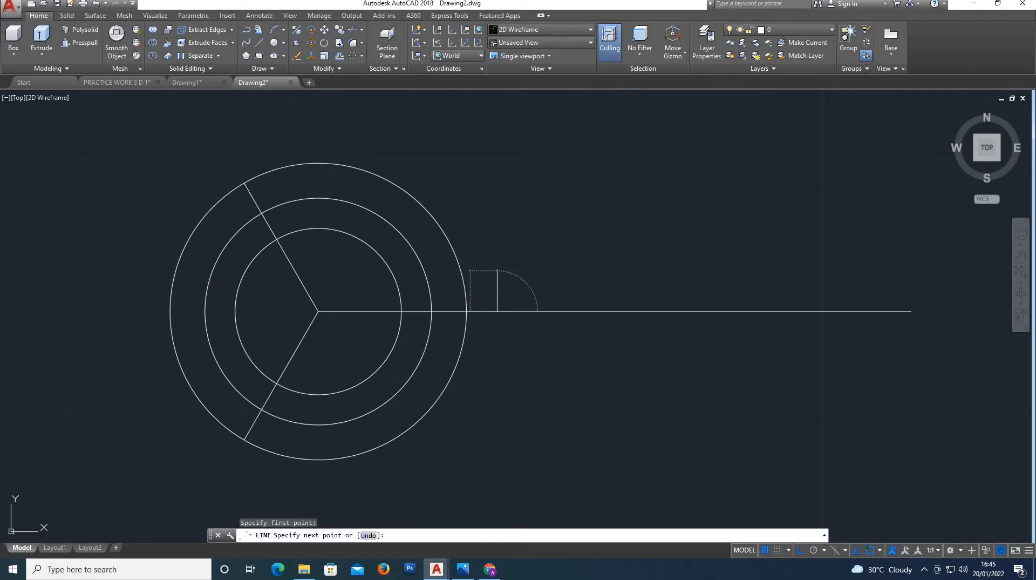
key("Return")
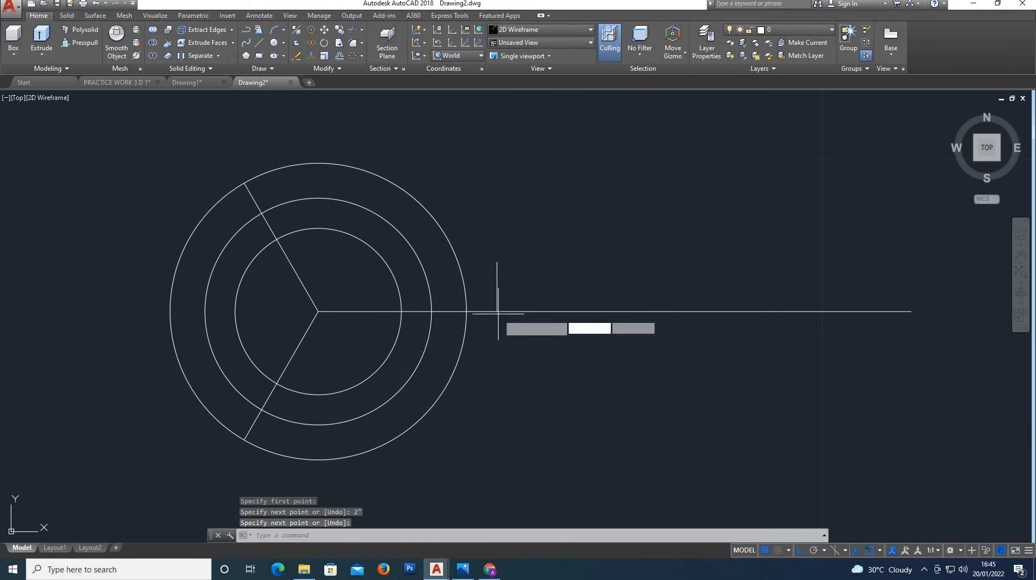
Draw a 2" line straight down from the base of the upward 2" line.
key("Return")
left_click(497, 311)
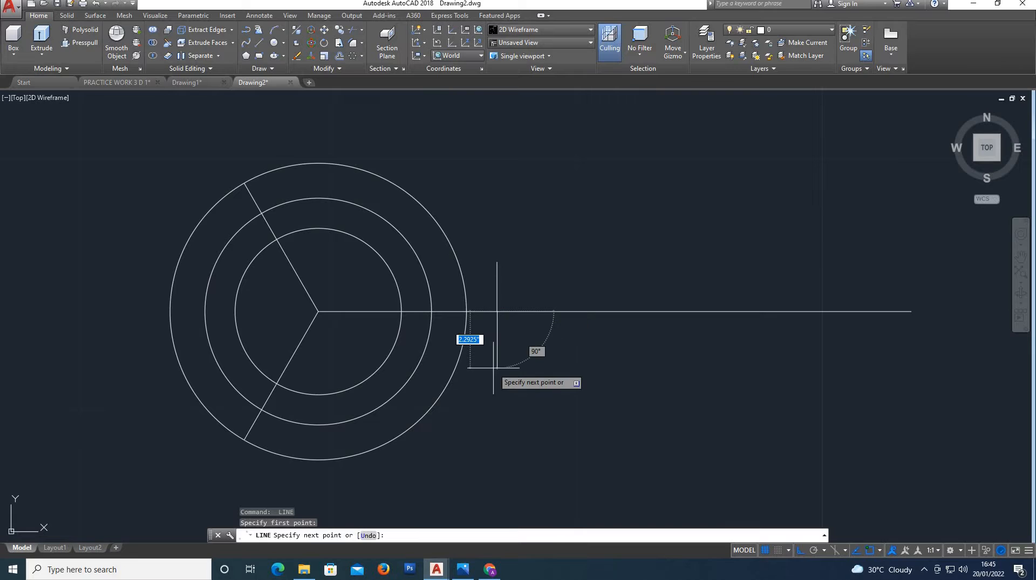
type("\"")
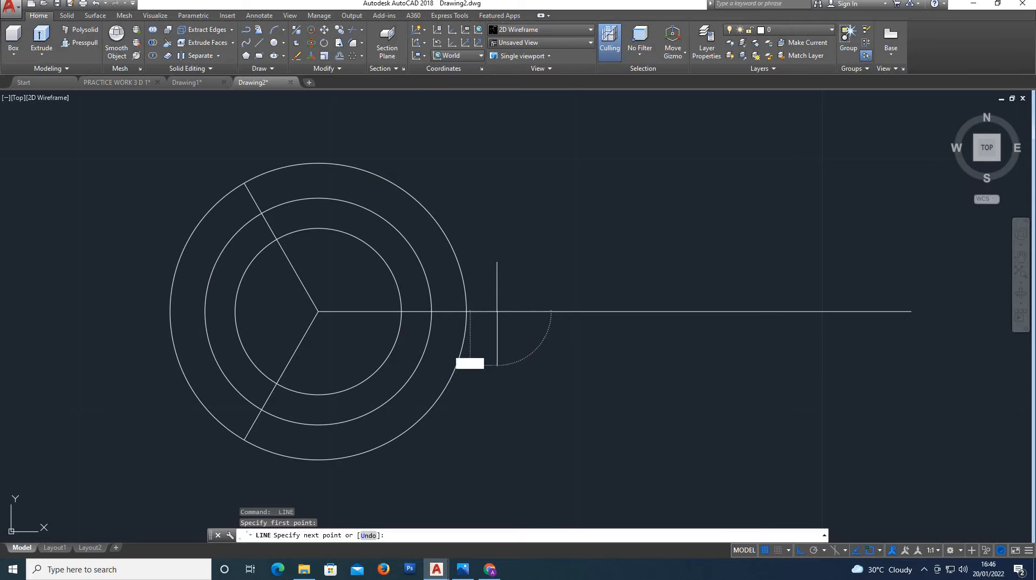
key("Return")
key("Return")
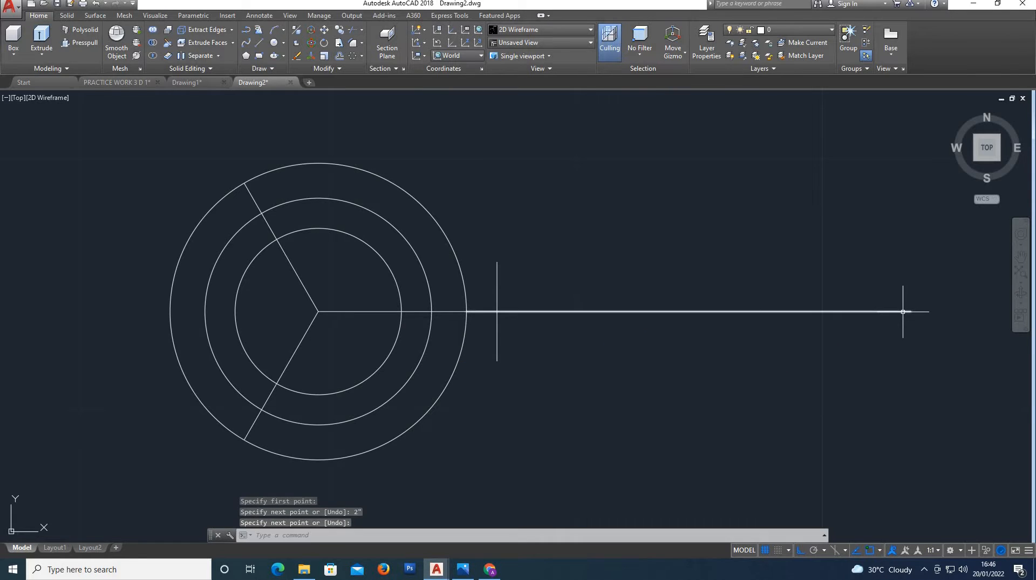
Draw 1" vertical lines up and down from the free right end of the long horizontal line.
key("Return")
left_click(913, 311)
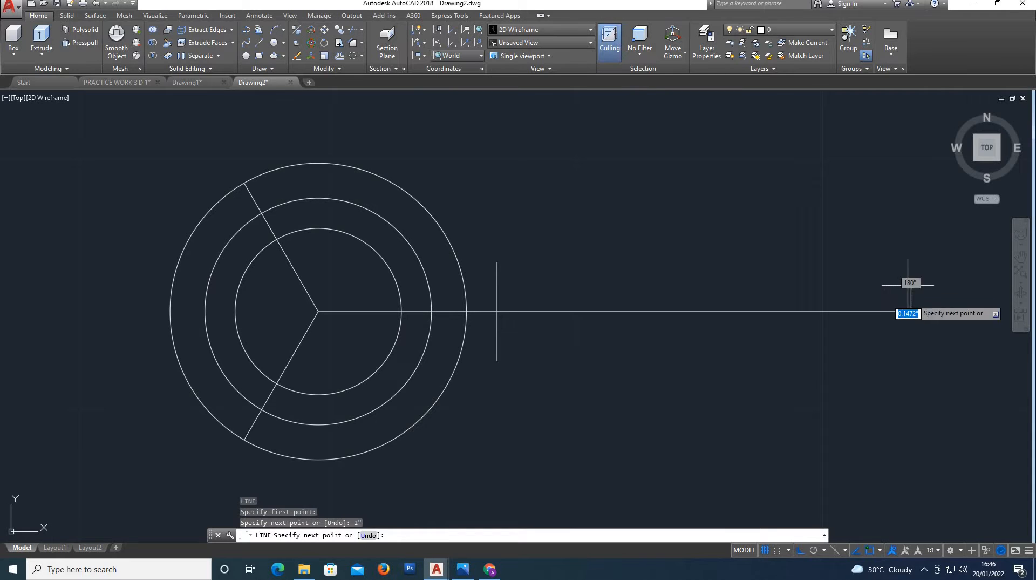
key("Return")
key("Return")
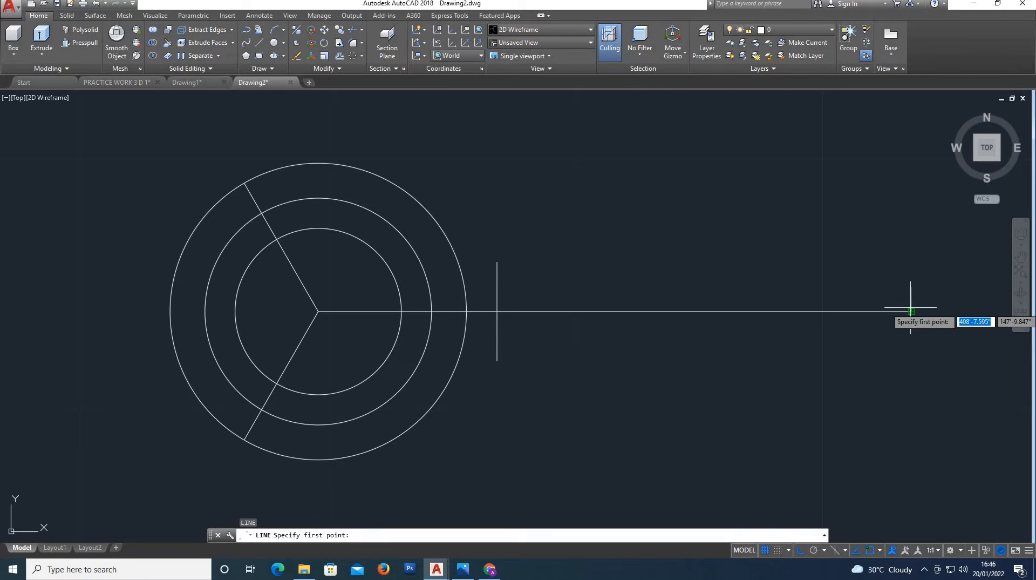
left_click(911, 312)
type("1")
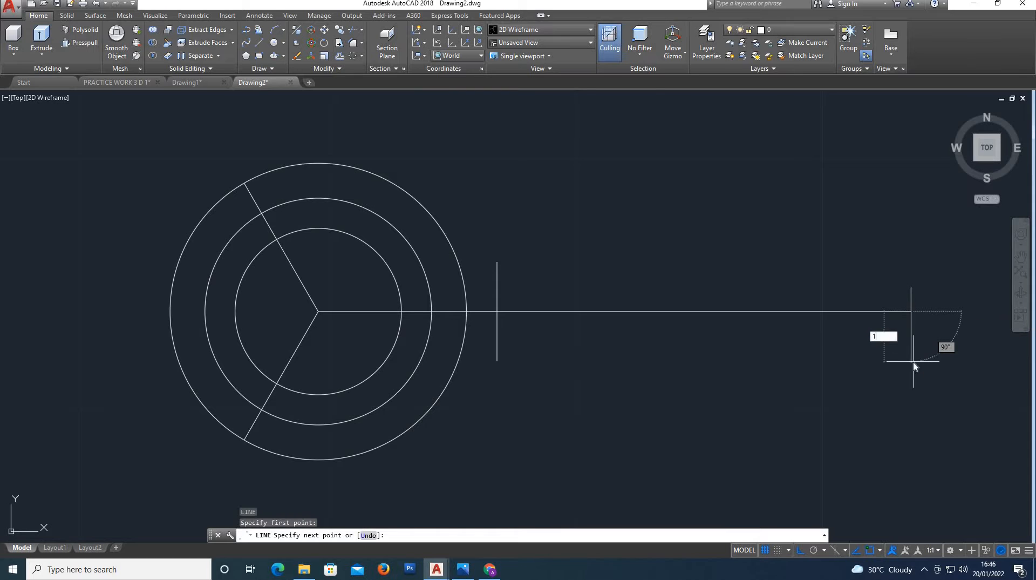
key("Return")
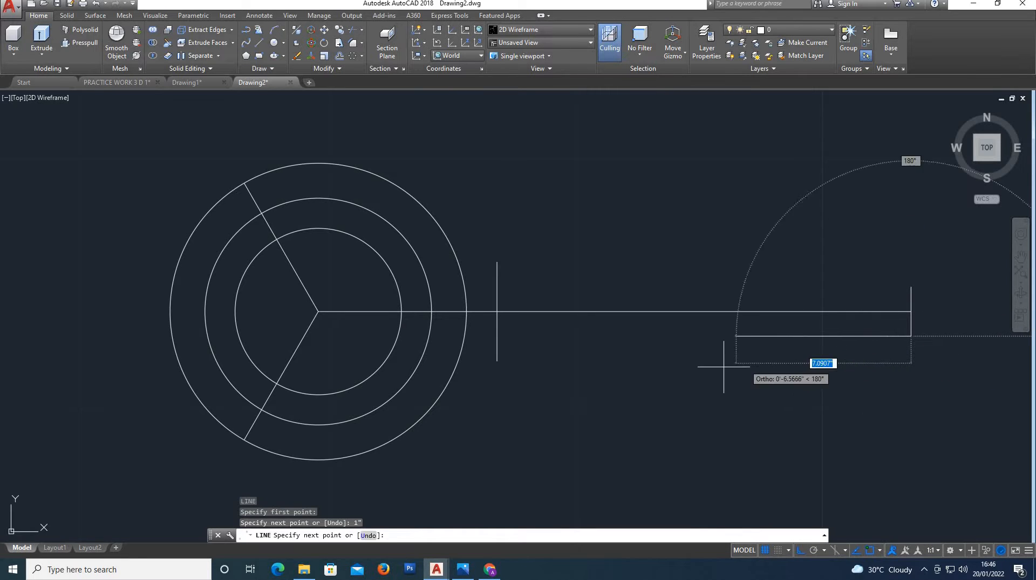
Close the tapered blade outline with slanted lines joining the lower ends and the upper ends of its vertical edges.
left_click(497, 360)
key("Return")
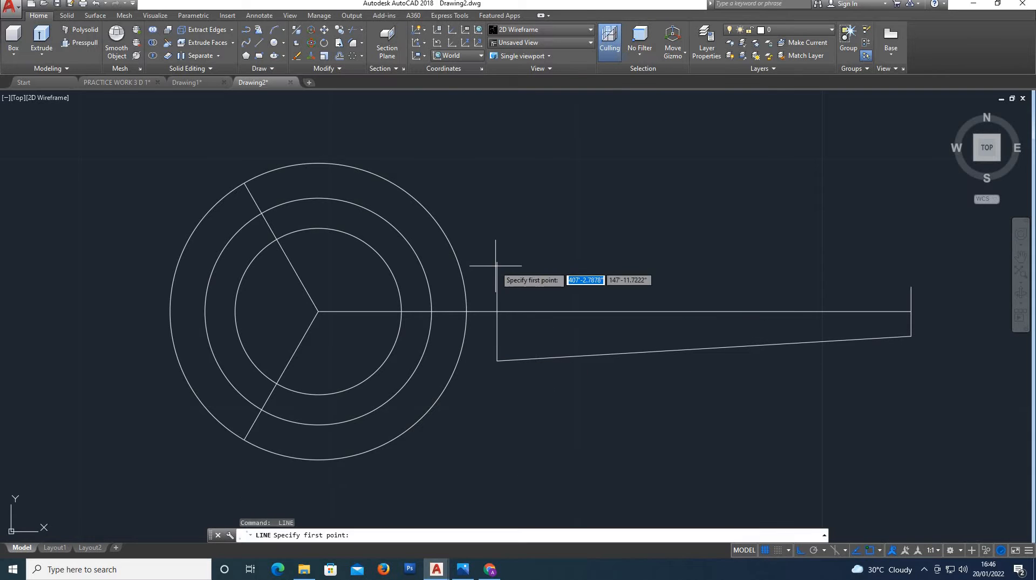
key("Return")
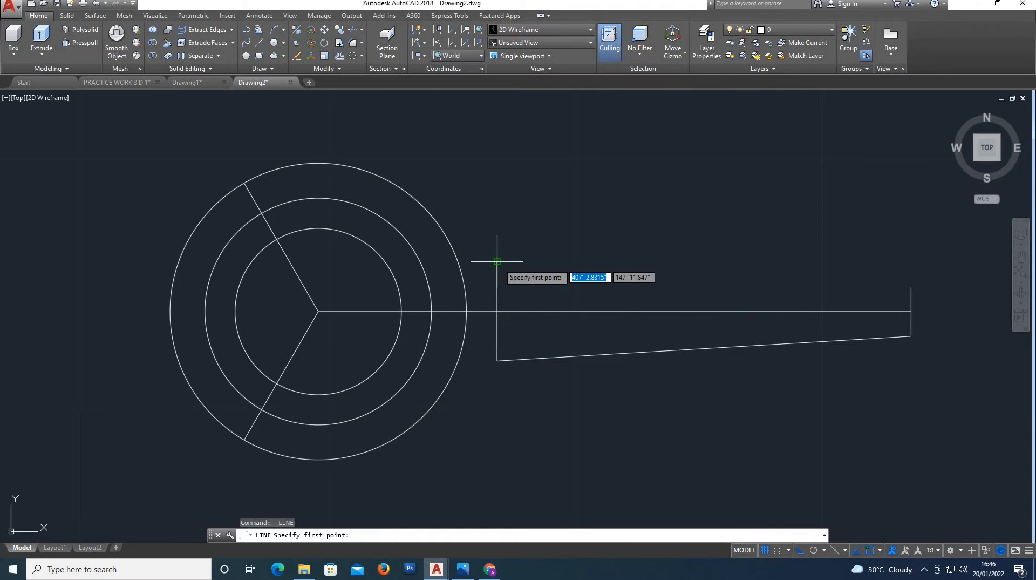
left_click(497, 262)
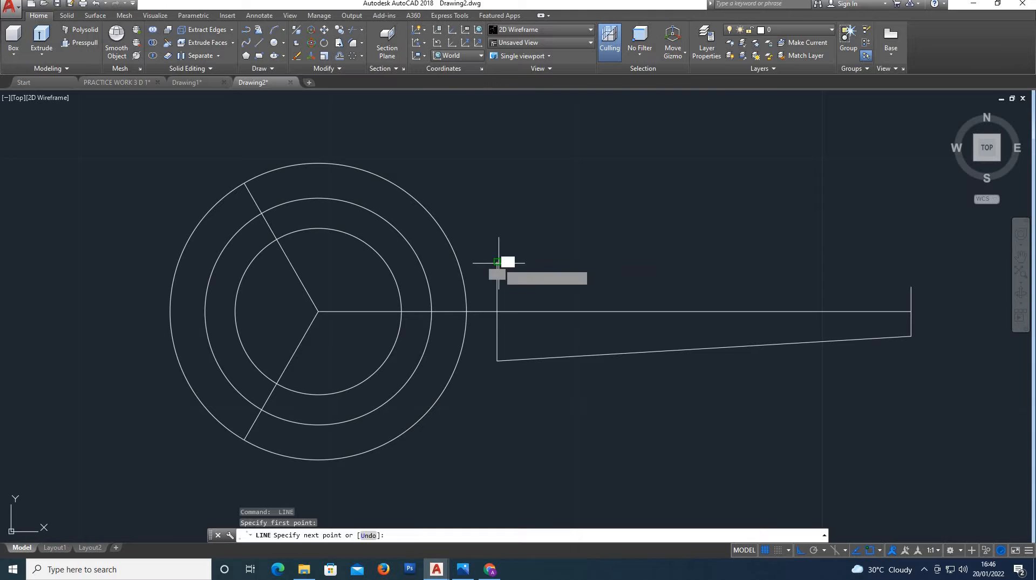
left_click(911, 287)
key("Escape")
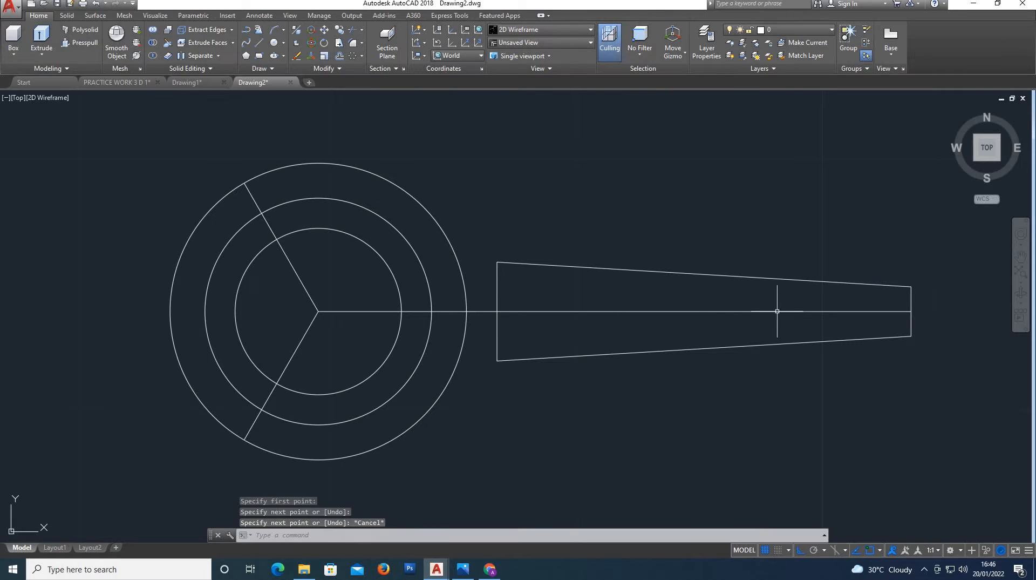
key("Escape")
left_click(694, 326)
left_click(638, 295)
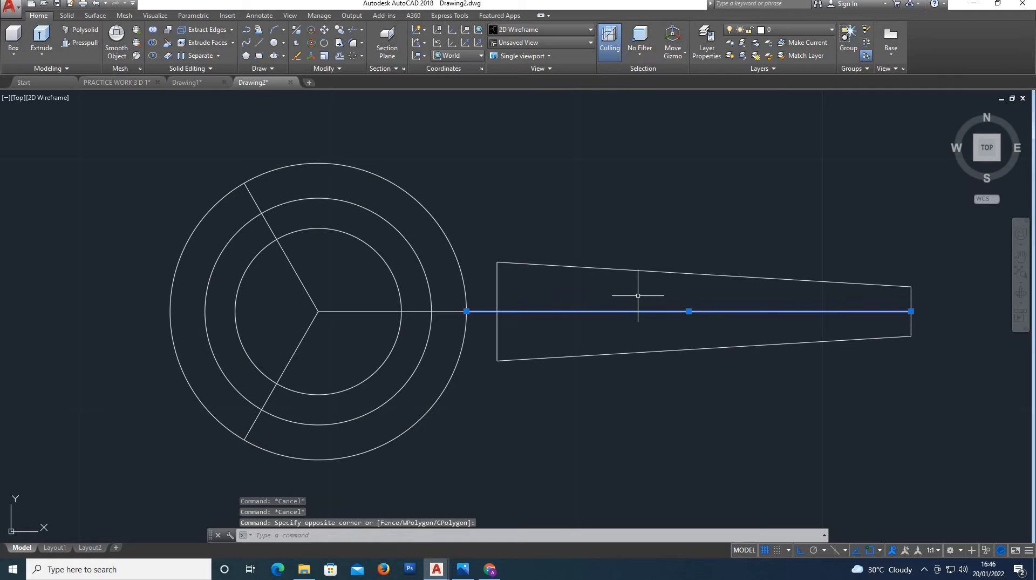
key("Escape")
Fillet the blade outline's upper corner nearest the hub with a radius of about 1.54" picked from two points.
middle_click_drag(611, 289, 515, 300)
type("f")
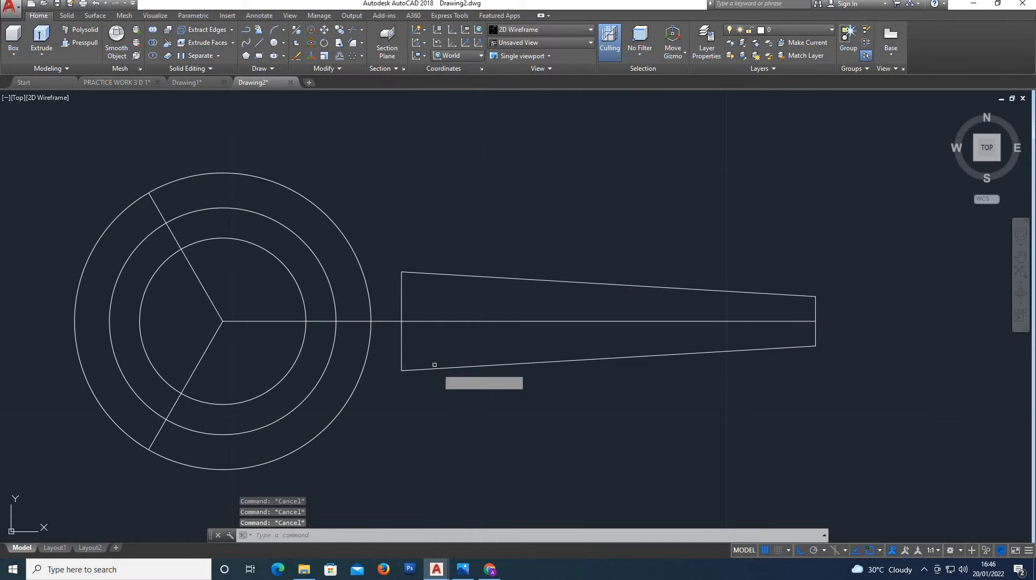
key("Return")
left_click(436, 534)
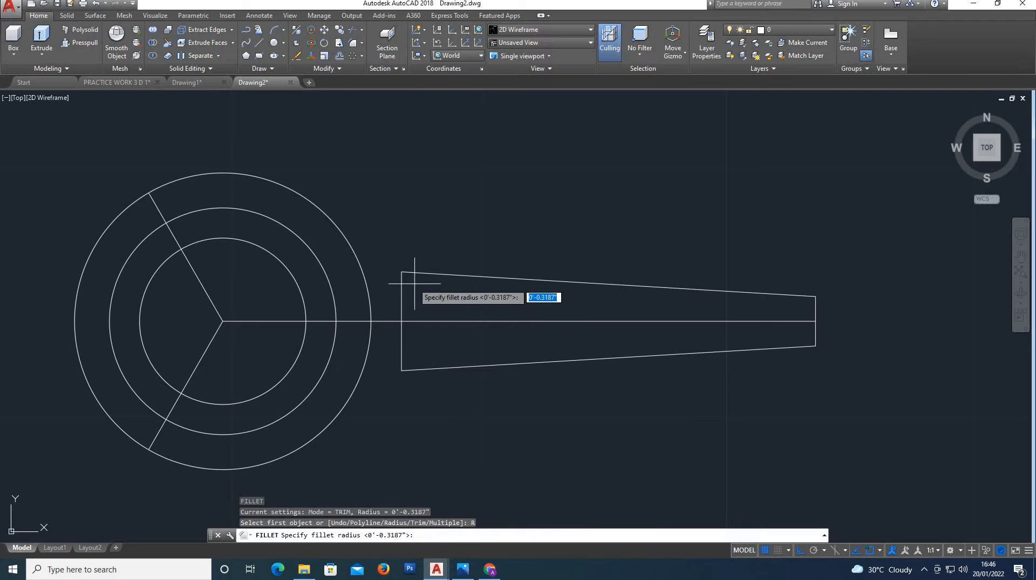
left_click(401, 272)
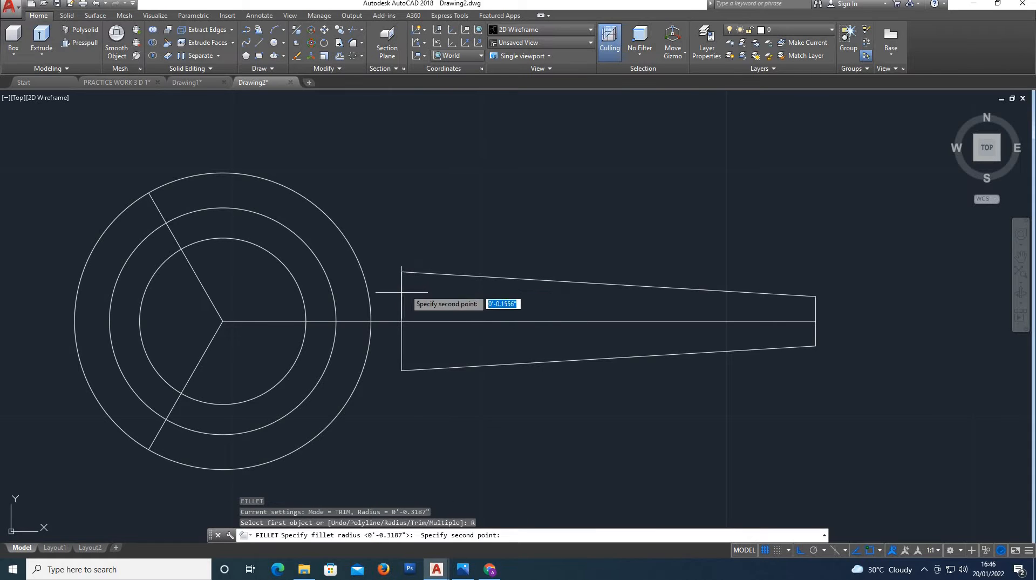
left_click(432, 273)
left_click(401, 295)
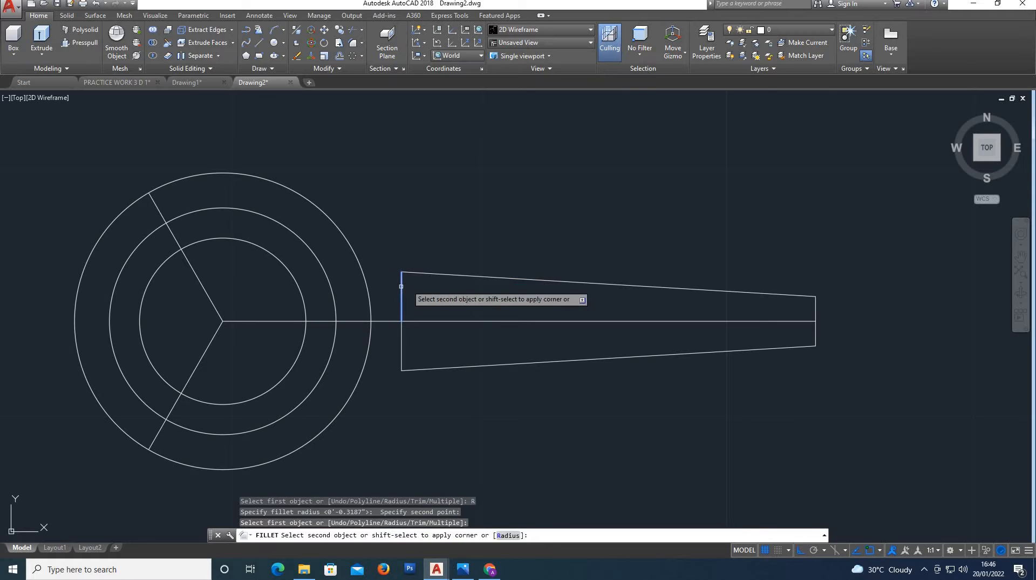
left_click(438, 276)
Fillet the upper corner at the blade's narrow tip with a smaller radius picked from two points.
middle_click_drag(791, 281, 684, 293)
key("Return")
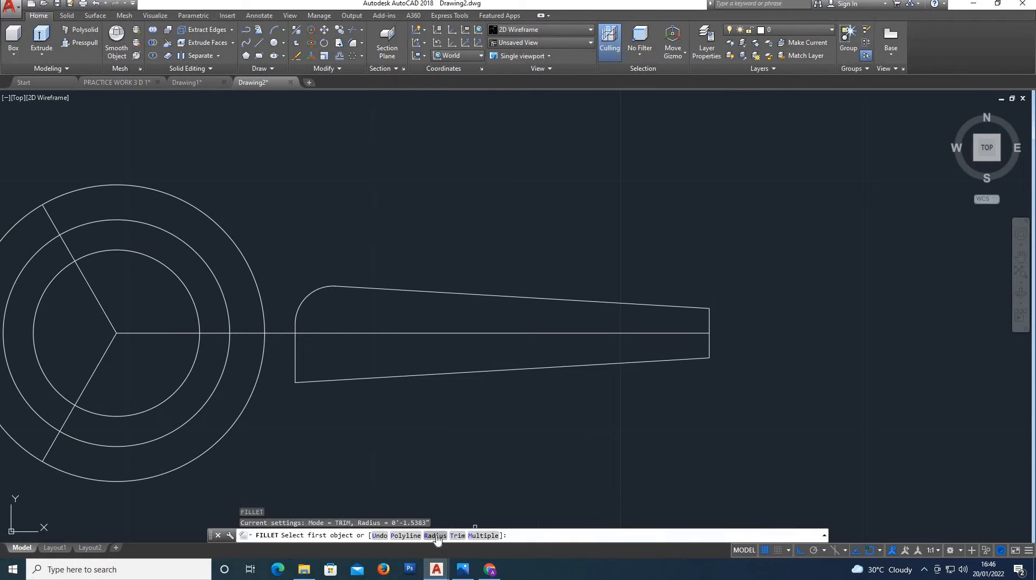
type("r")
key("Return")
left_click(707, 306)
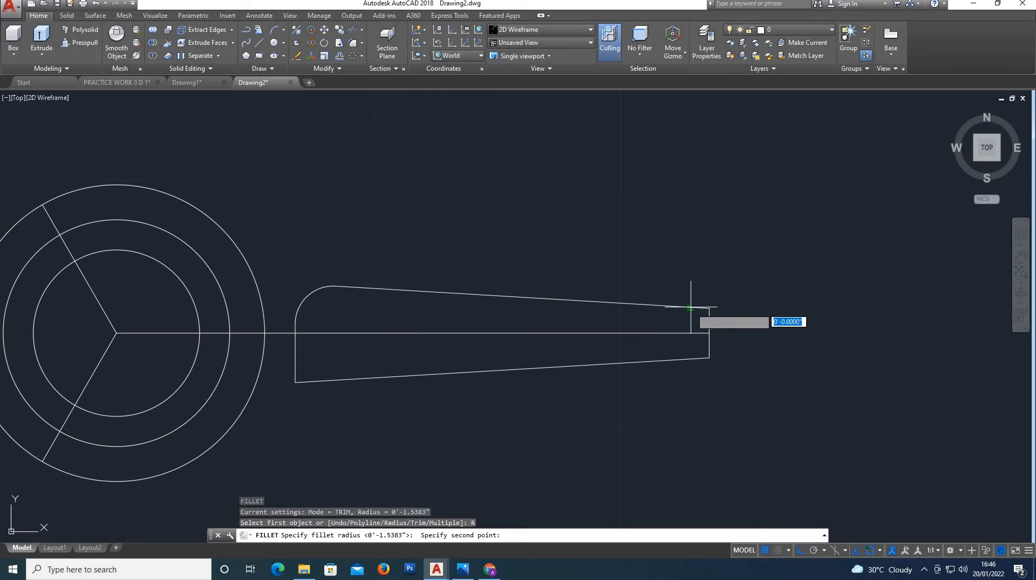
left_click(709, 321)
left_click(705, 308)
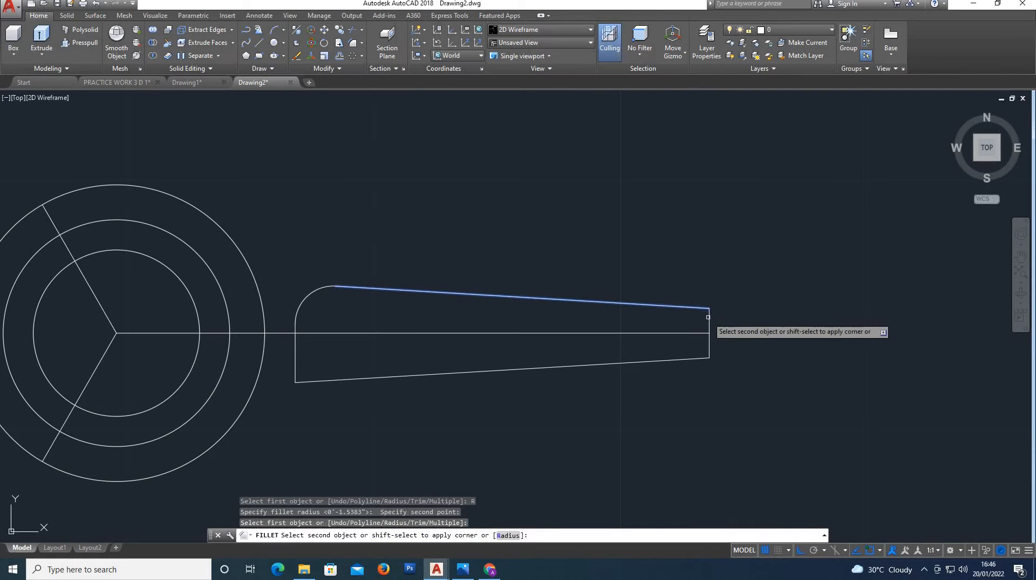
left_click(710, 320)
Join the slanted upper edge, both fillet arcs and the short upright near the hub into one polyline.
middle_click_drag(702, 326, 709, 294)
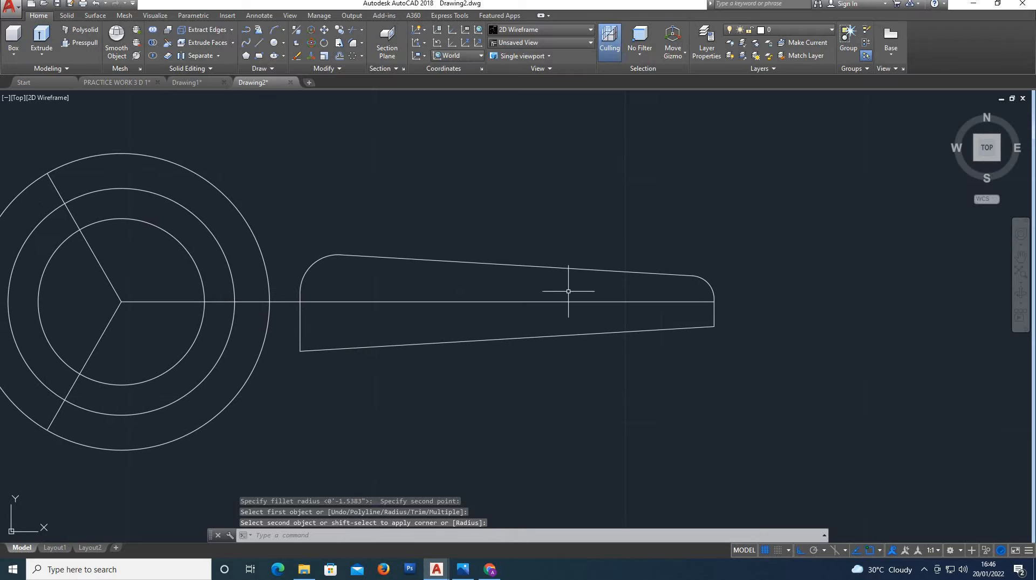
left_click(737, 258)
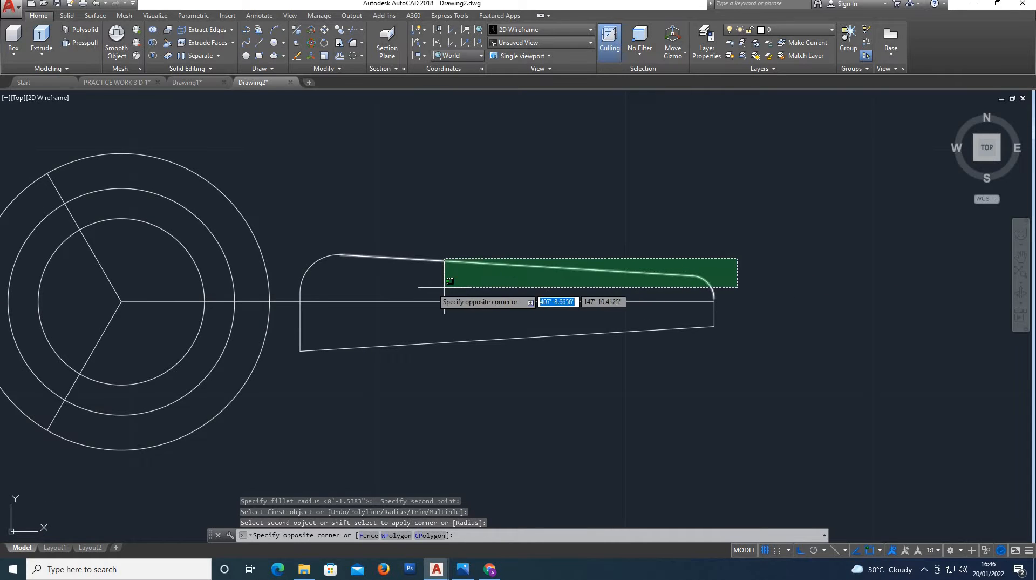
left_click(291, 277)
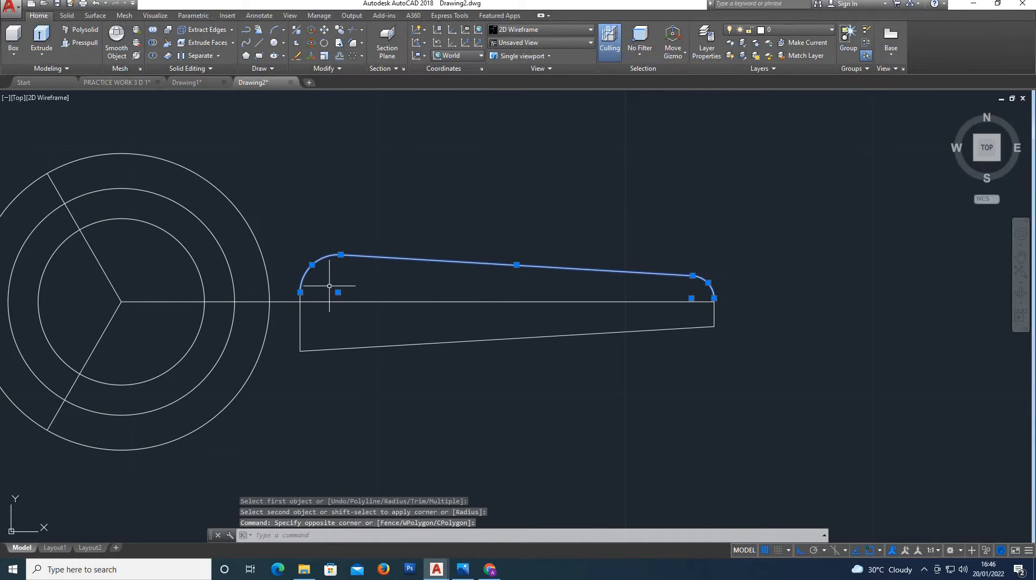
scroll(330, 286, "up", 6)
left_click(269, 283)
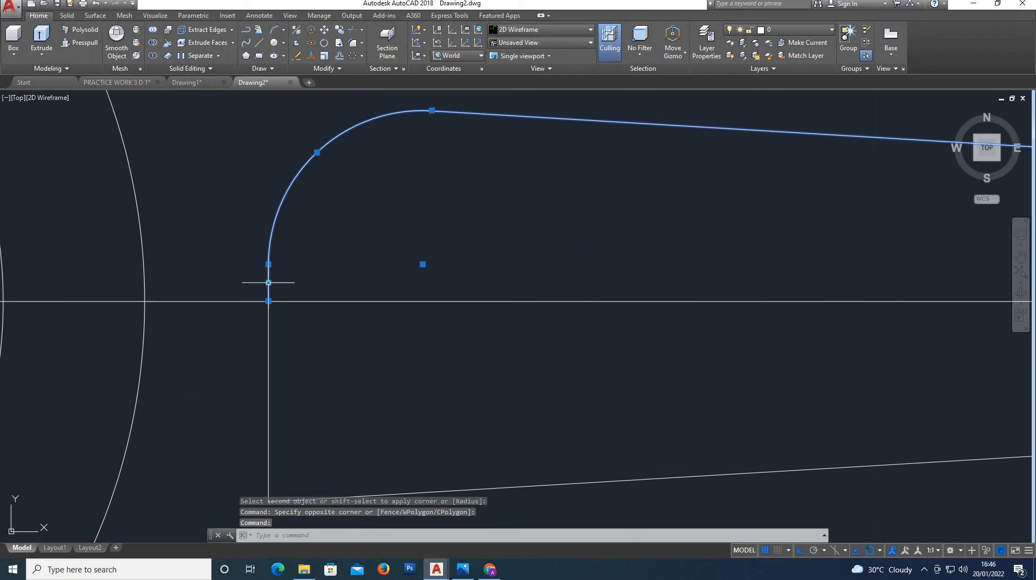
scroll(444, 254, "down", 6)
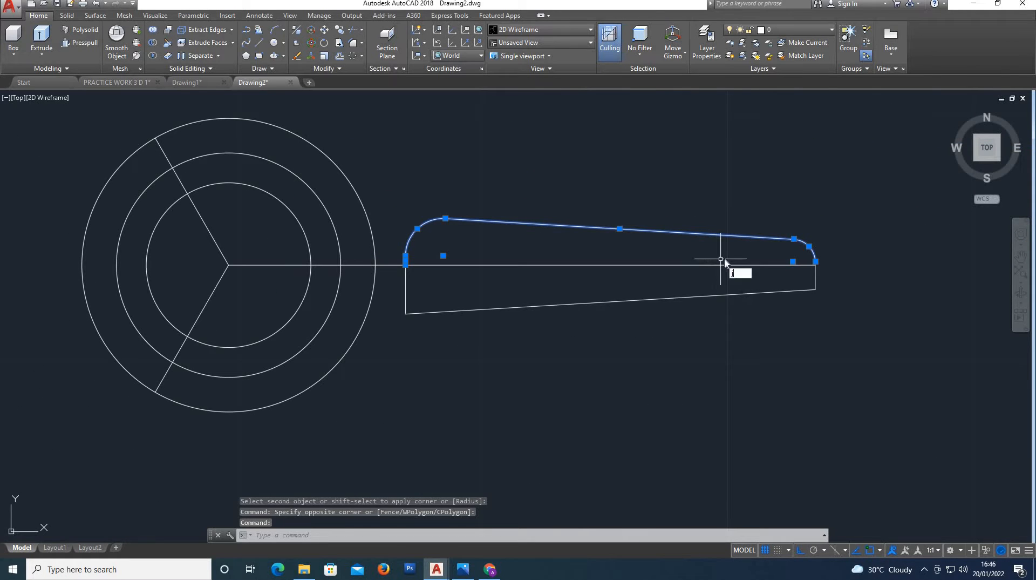
key("Return")
Erase the slanted lower edge and both lower vertical edges of the blade outline.
left_click(687, 295)
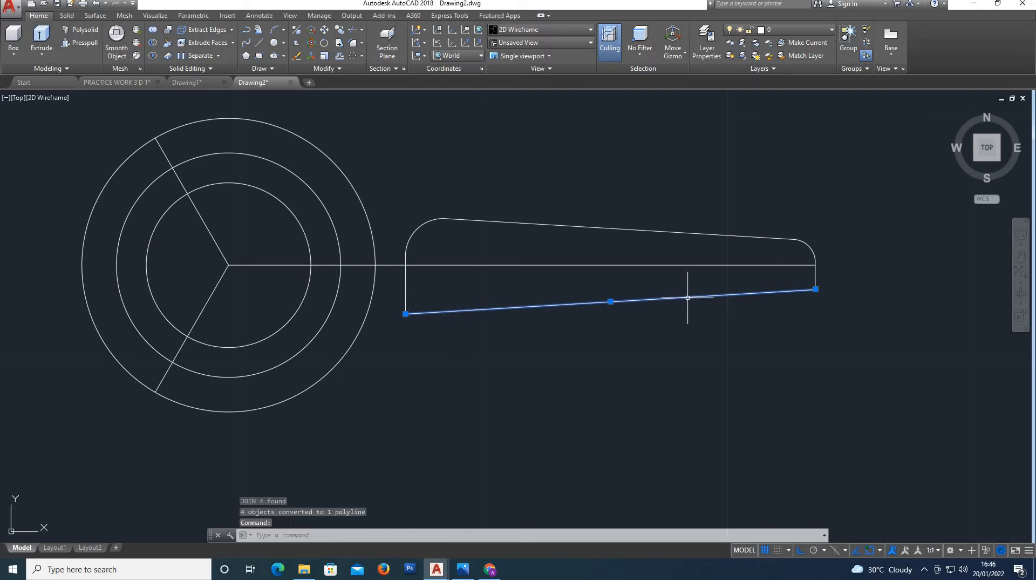
left_click(903, 337)
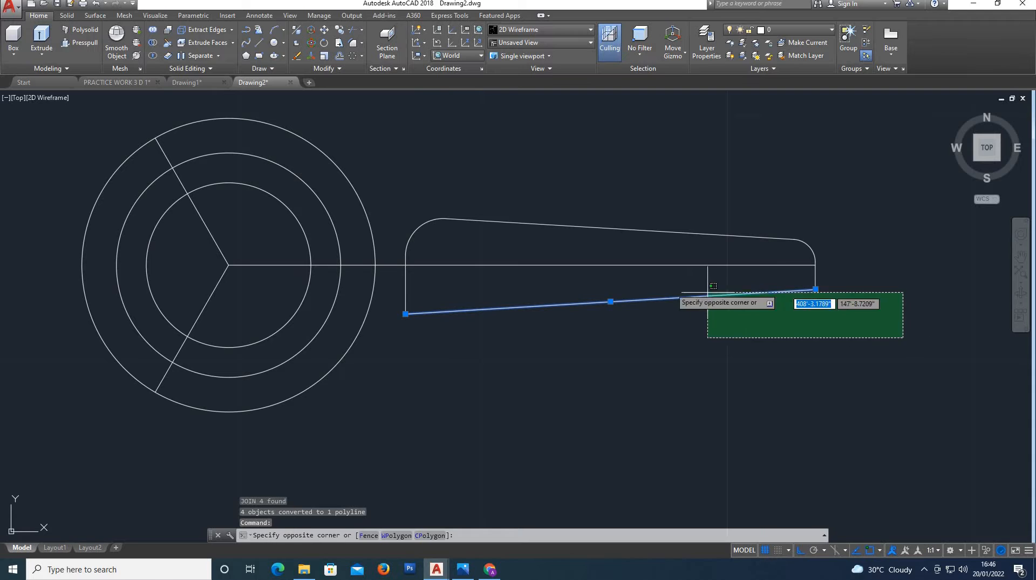
left_click(411, 273)
key("Delete")
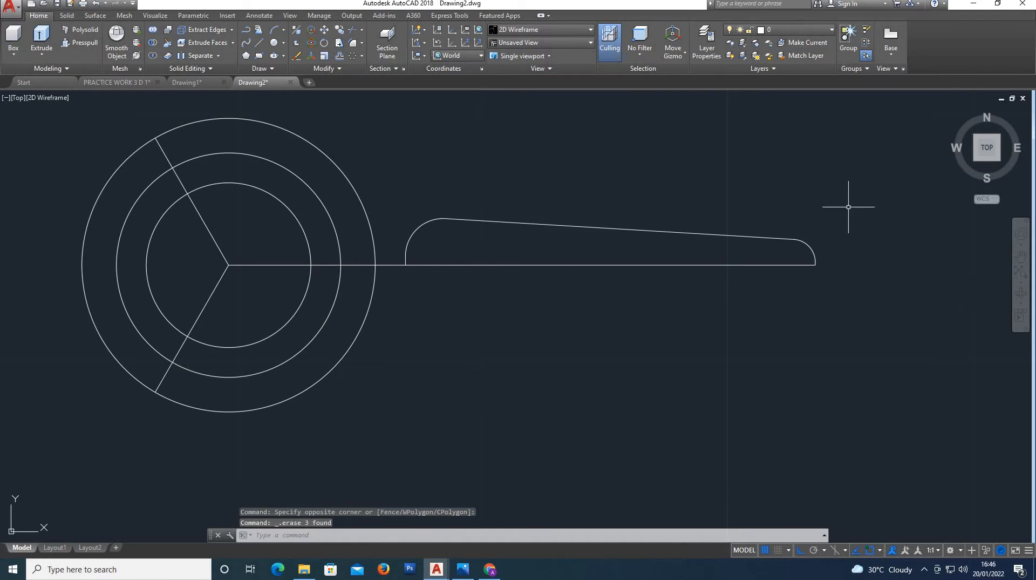
left_click(845, 201)
left_click(445, 252)
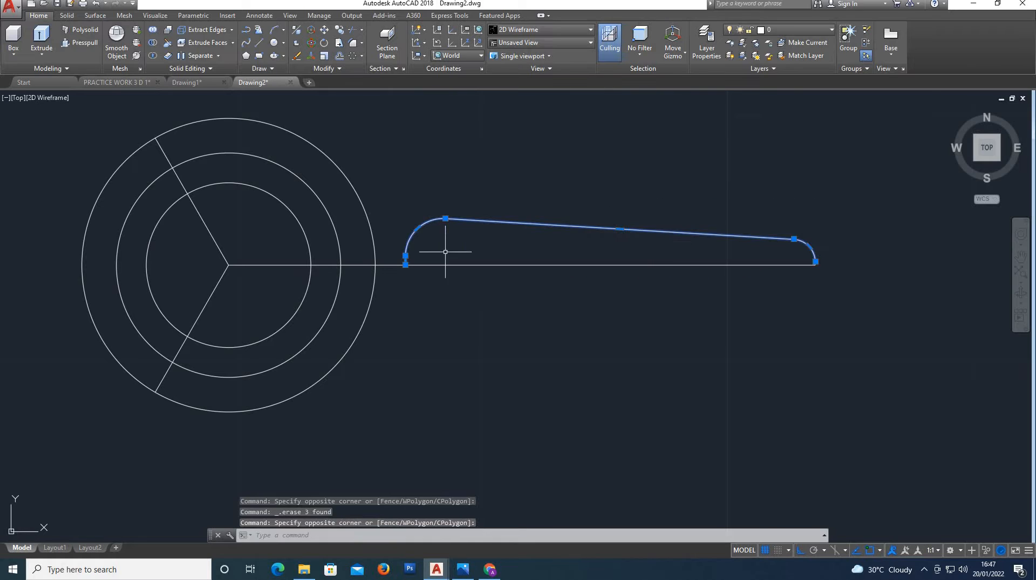
type("mi")
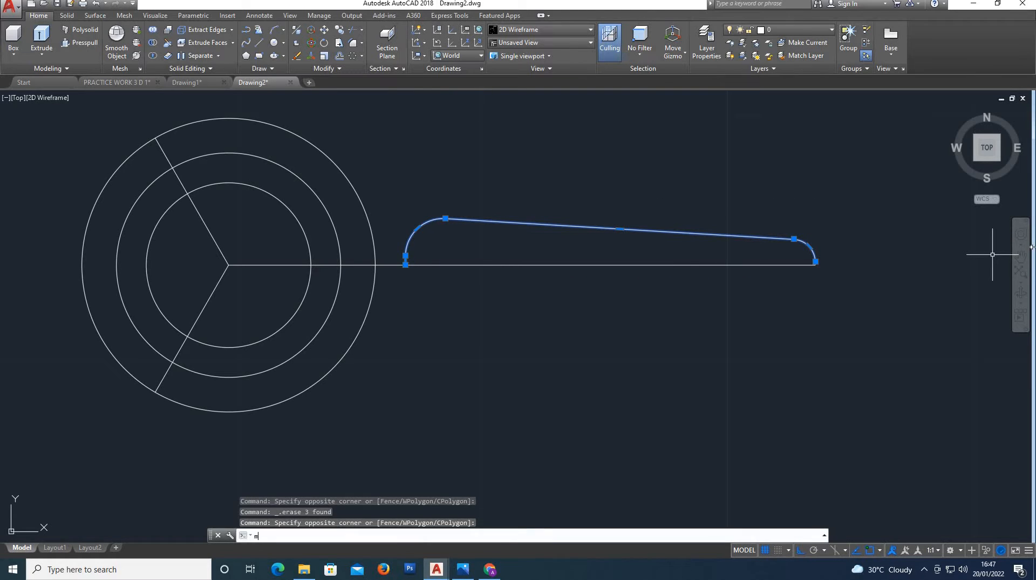
key("Return")
left_click(811, 265)
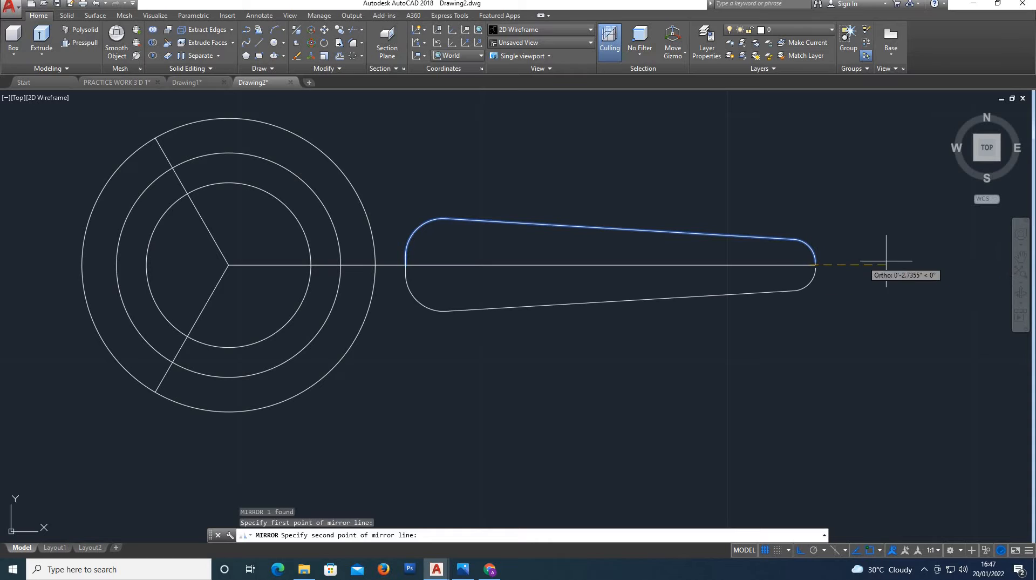
left_click(874, 278)
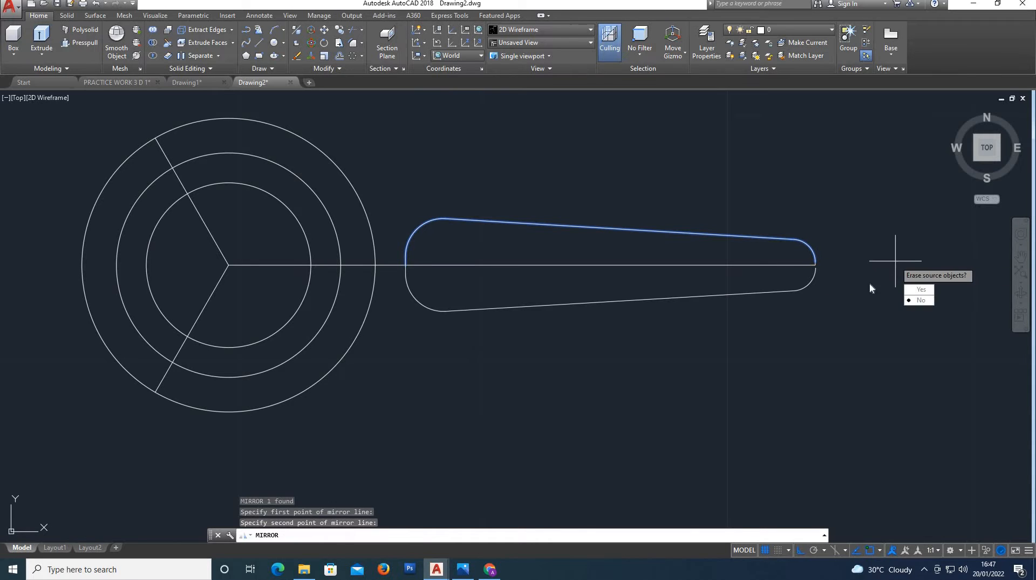
scroll(831, 275, "up", 5)
key("Escape")
key("Escape")
key("Escape")
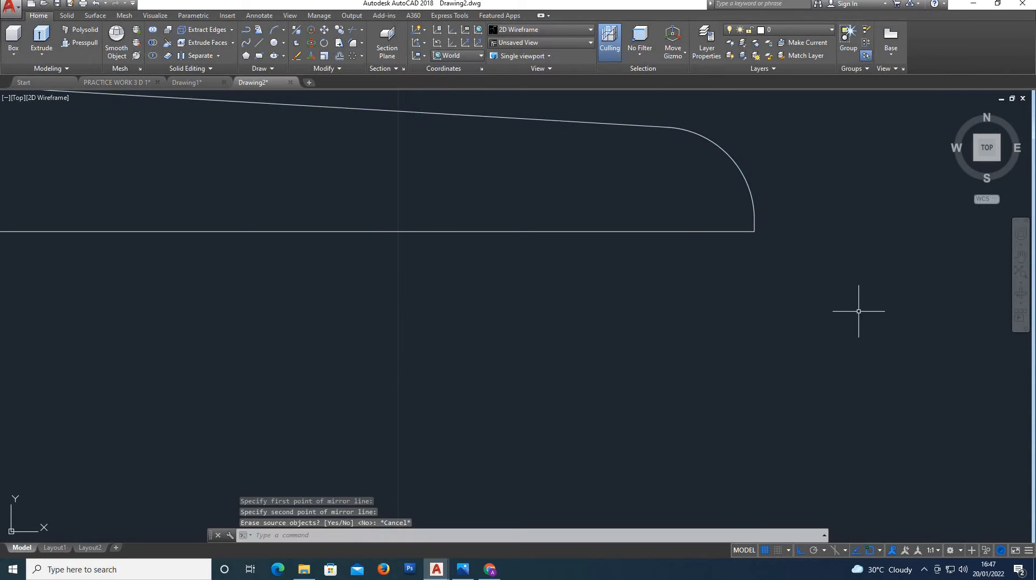
Join the leftover short vertical segment at the blade tip to the upper outline polyline.
left_click(755, 226)
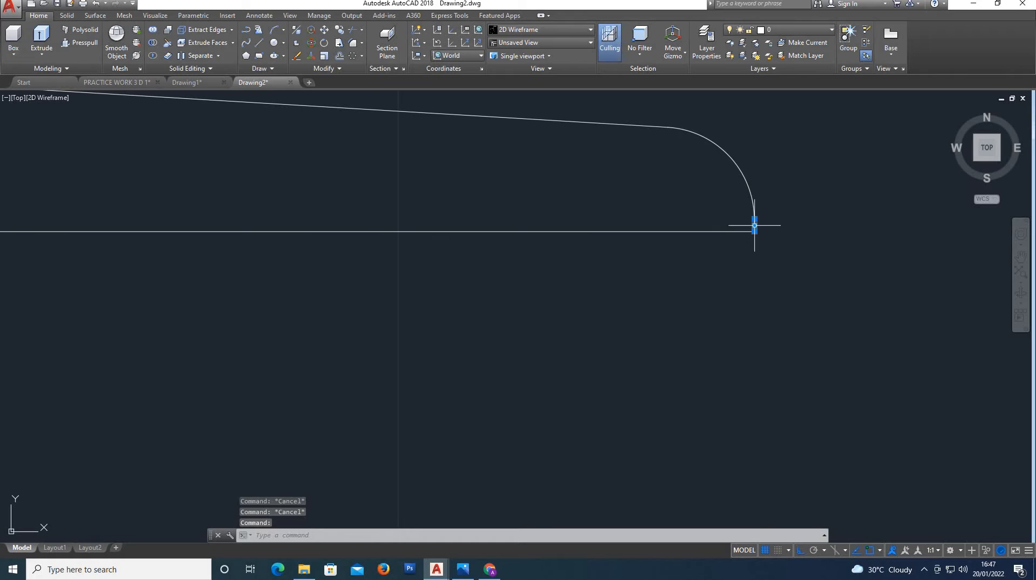
left_click(756, 195)
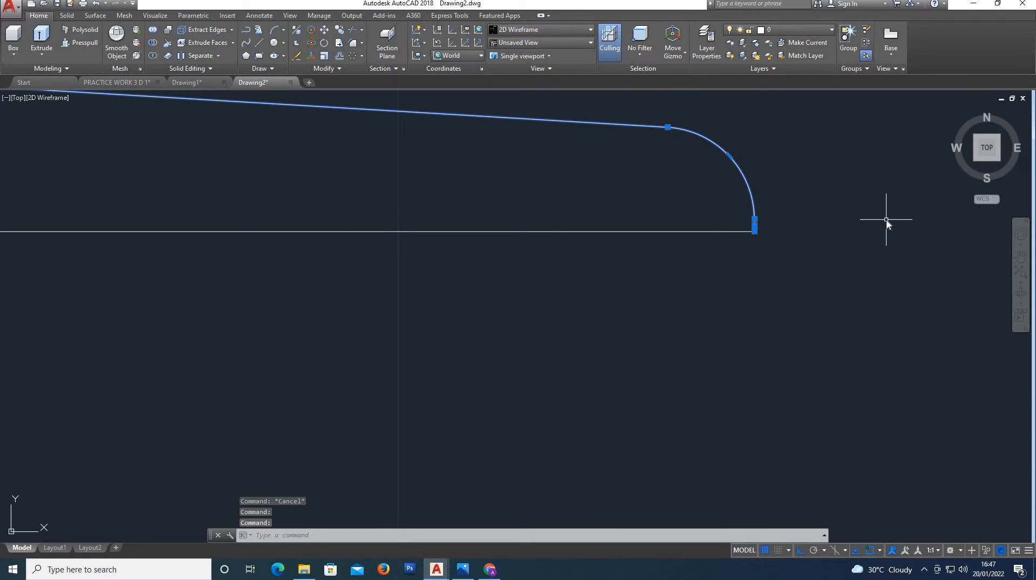
type("j")
key("Return")
Mirror the upper blade outline across the long horizontal line, keeping the source object.
left_click(754, 201)
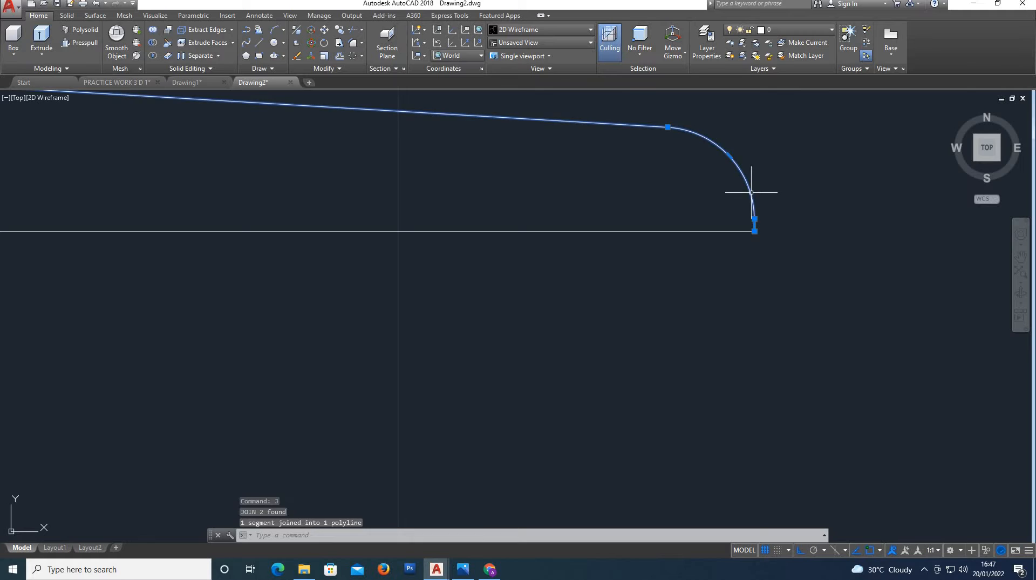
scroll(856, 216, "down", 5)
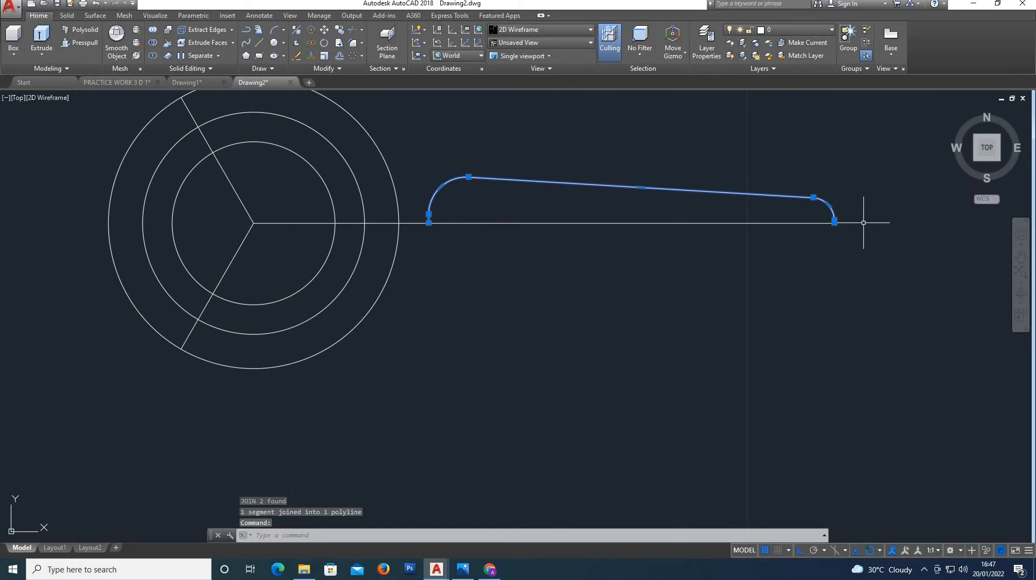
type("mi")
key("Return")
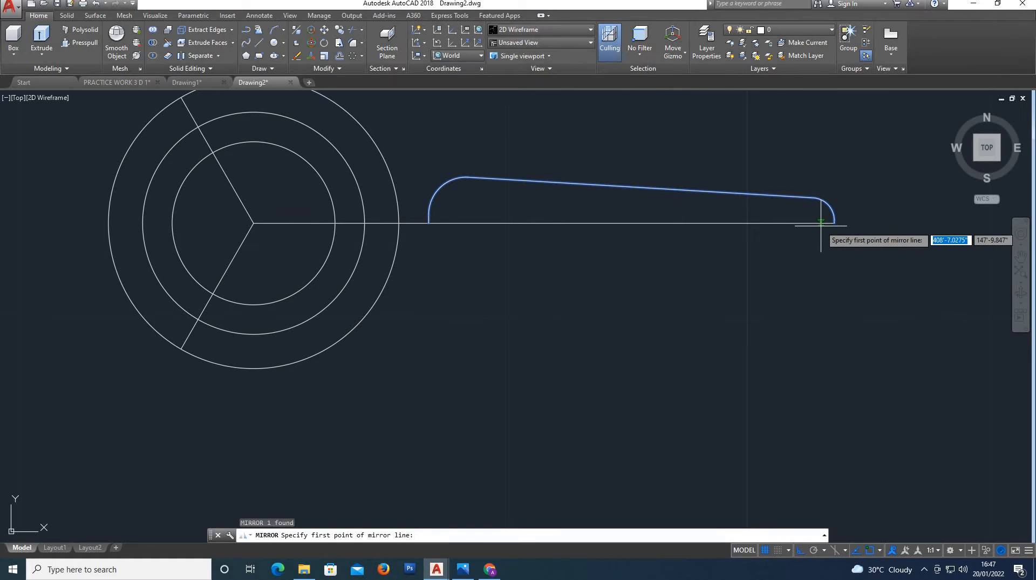
left_click(835, 223)
left_click(921, 231)
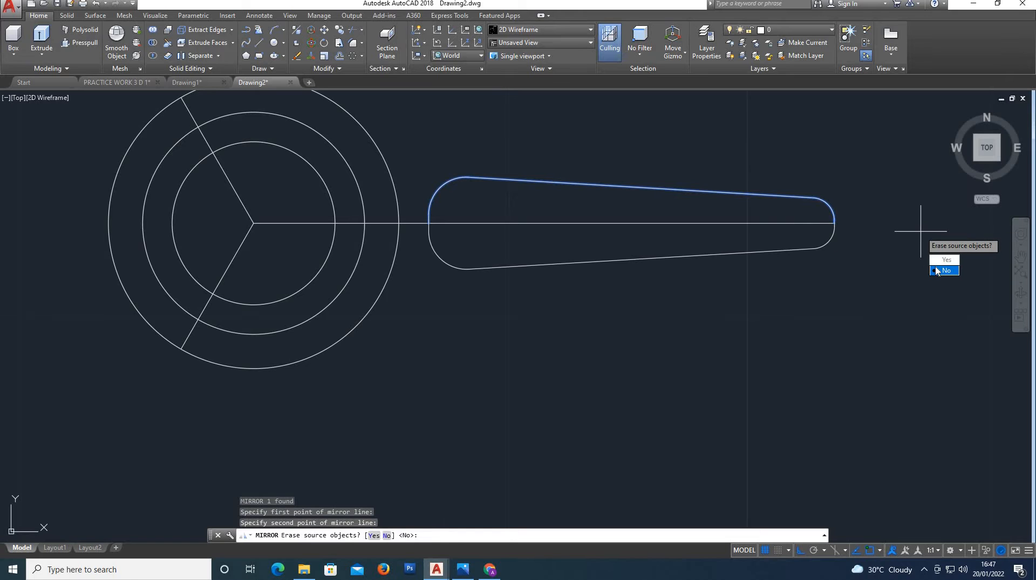
type("n")
key("Return")
key("Escape")
key("Escape")
Draw a three-point arc from the outer circle through the blade's near edge, ending about 1.65" above that edge point.
scroll(432, 210, "up", 3)
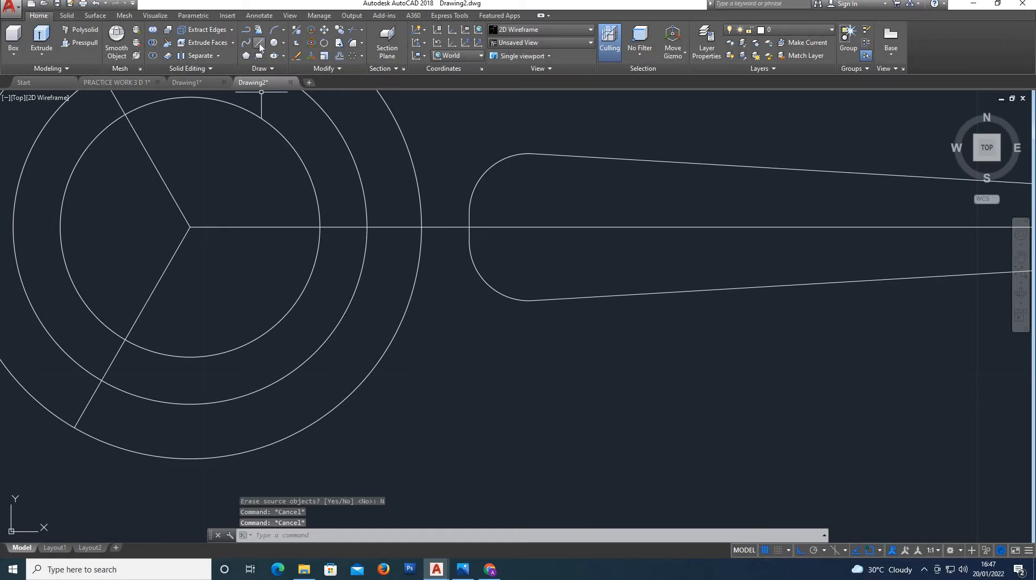
left_click(259, 45)
left_click(274, 31)
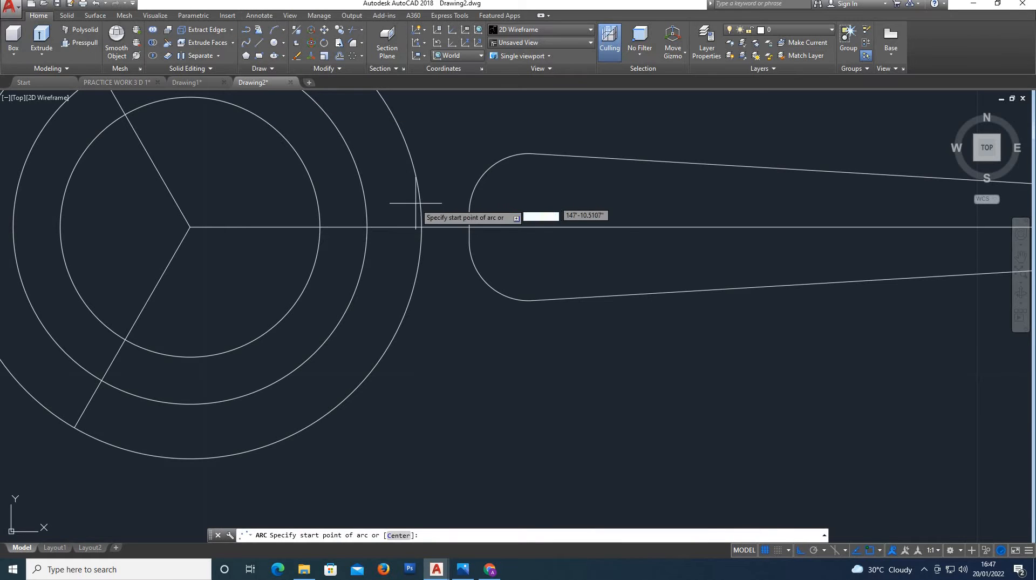
left_click(421, 209)
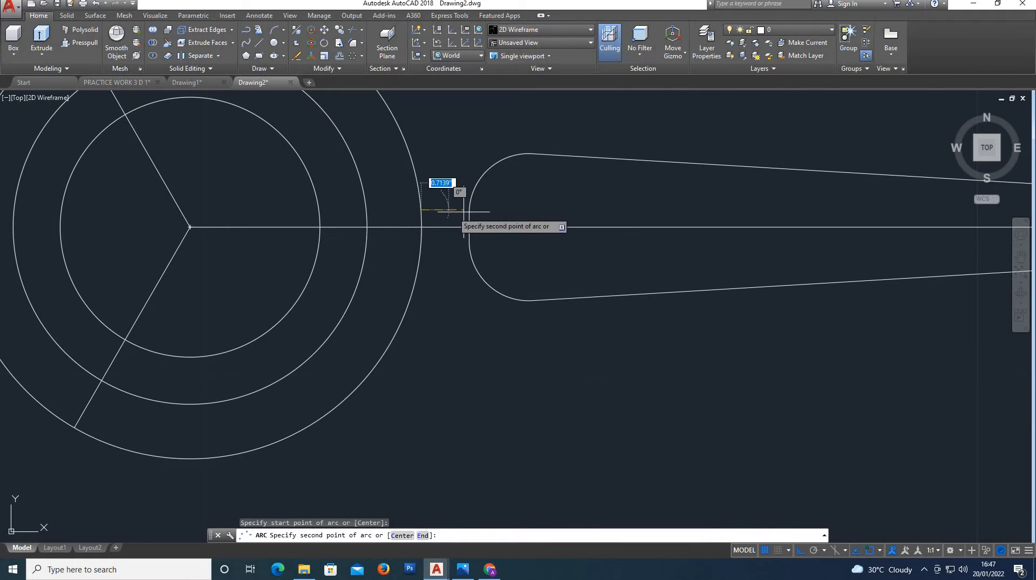
left_click(468, 211)
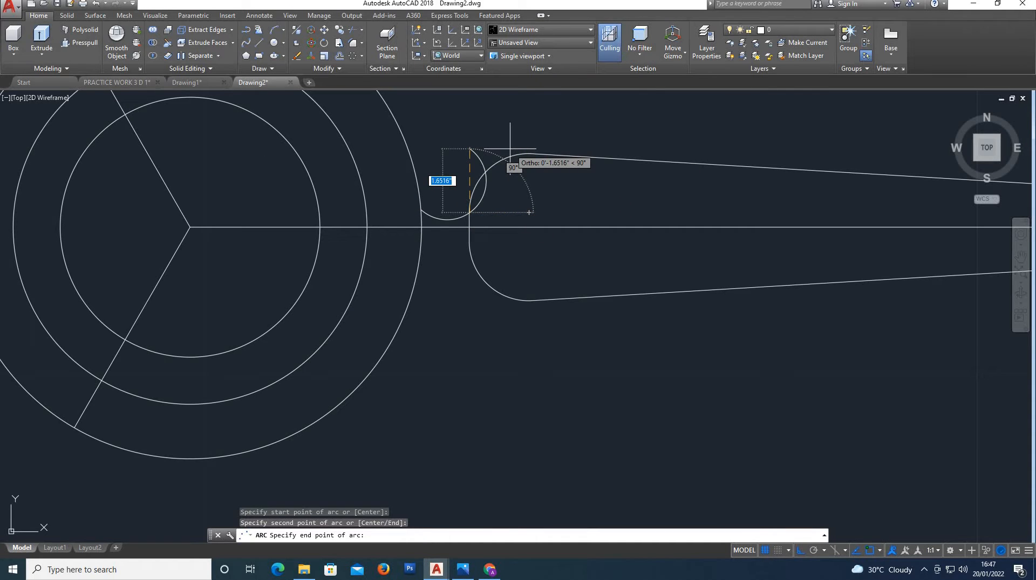
key("Escape")
key("Escape")
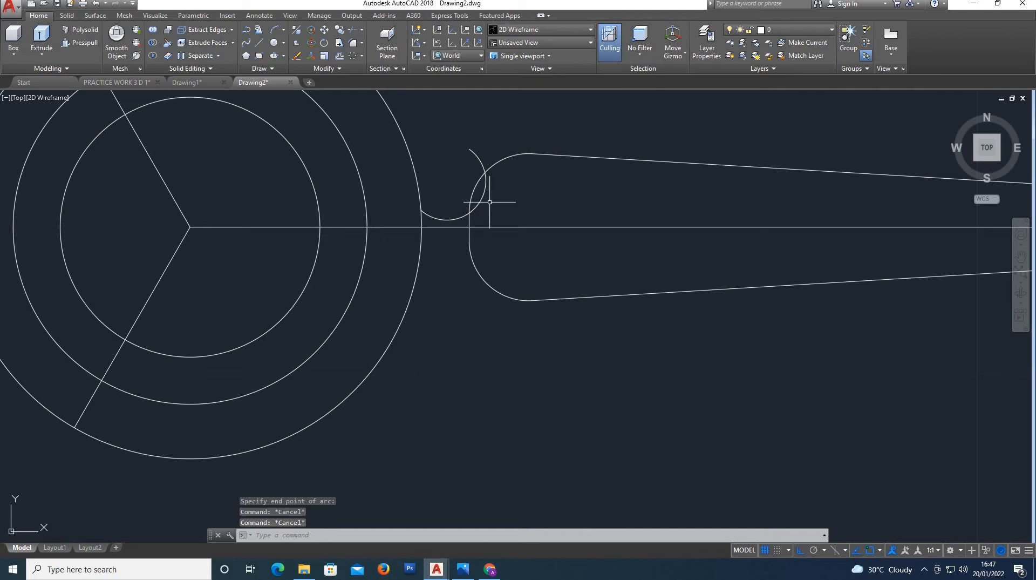
Trim the arc portion inside the blade and the blade edge between the arc and the long horizontal line.
type("tr")
key("Return")
key("Return")
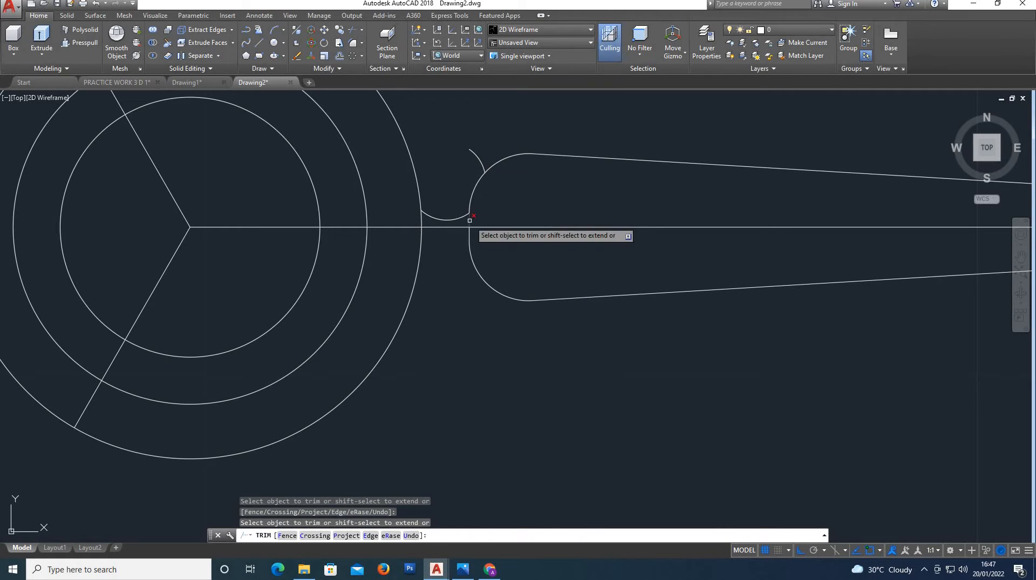
key("Escape")
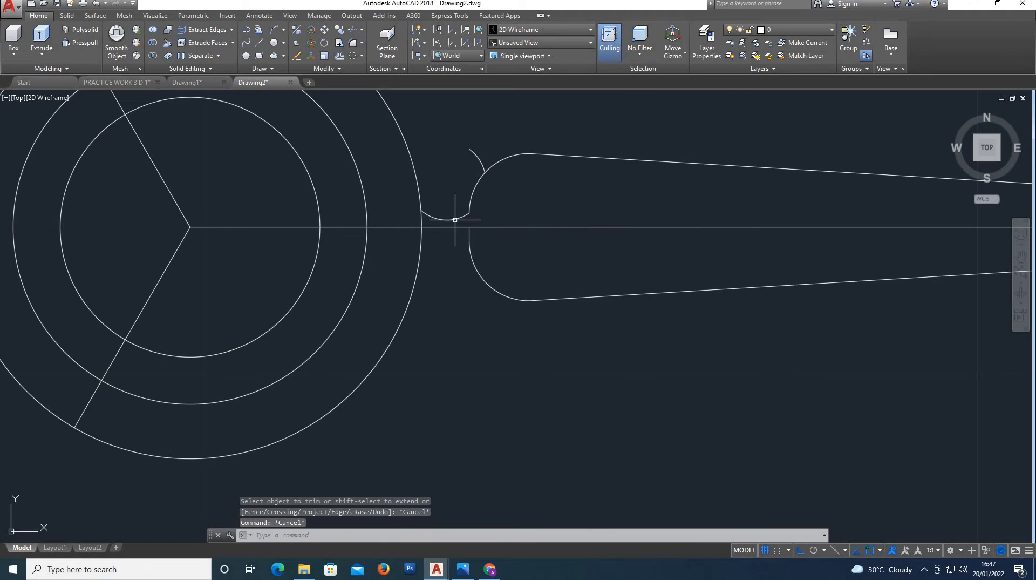
Mirror the upper connecting arc across the long horizontal line, keeping the source arc.
left_click(457, 216)
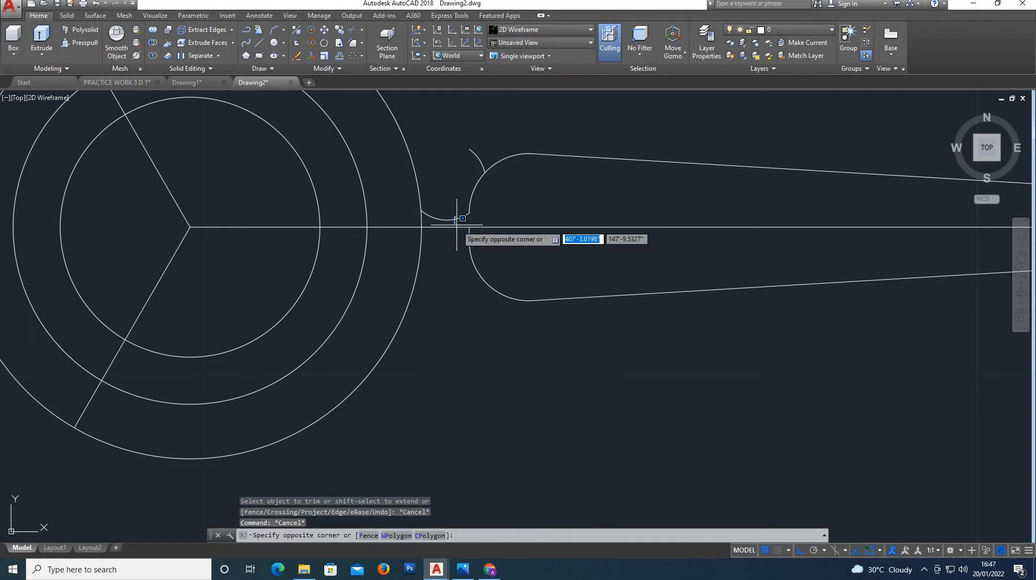
left_click(491, 245)
type("mirror")
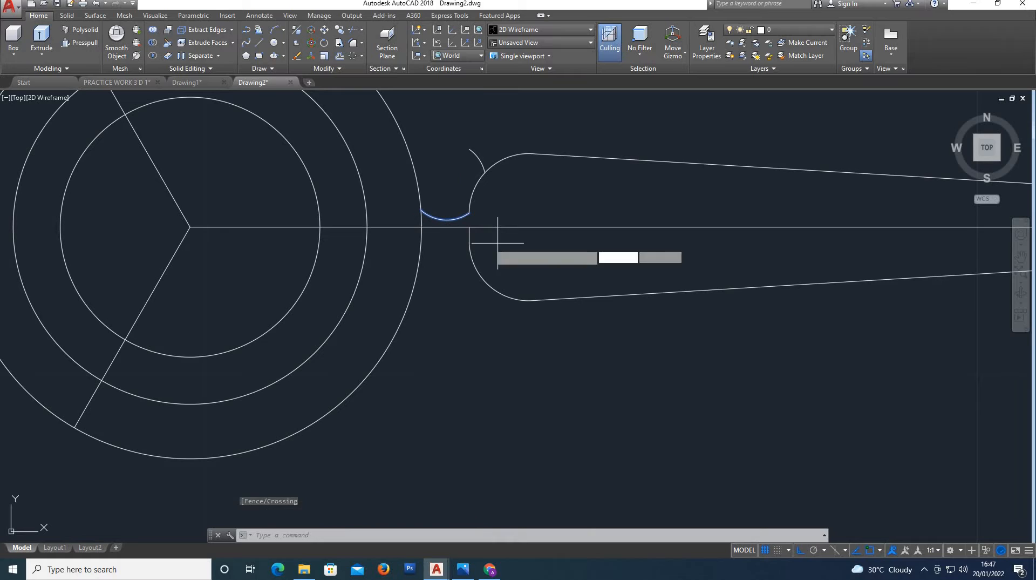
key("Return")
left_click(468, 225)
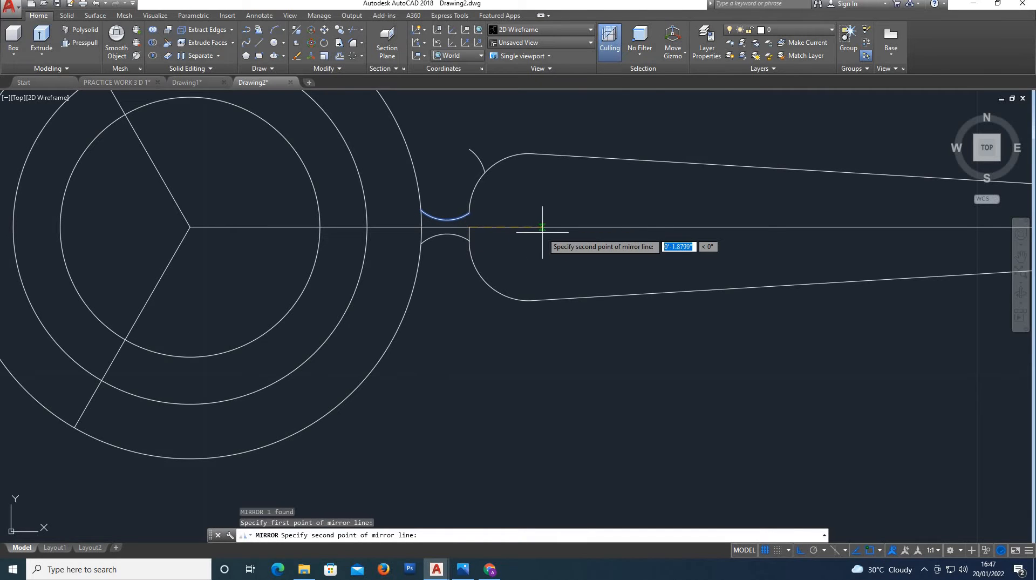
left_click(544, 232)
left_click(568, 272)
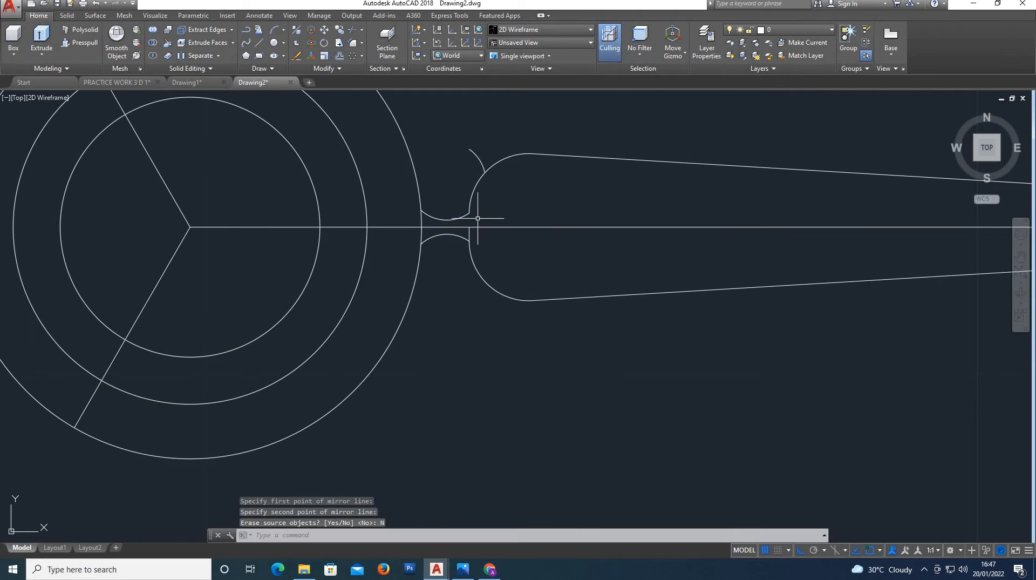
key("Escape")
key("Escape")
Erase the leftover arc piece above the blade and trim the lower blade edge between the mirrored arc and the long horizontal line.
left_click(475, 154)
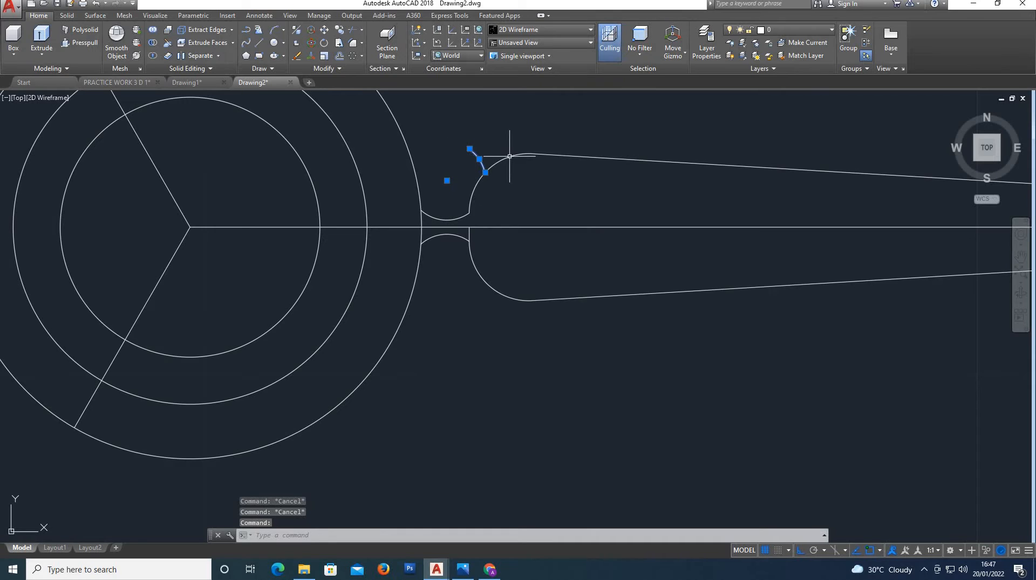
key("Delete")
type("tr")
key("Return")
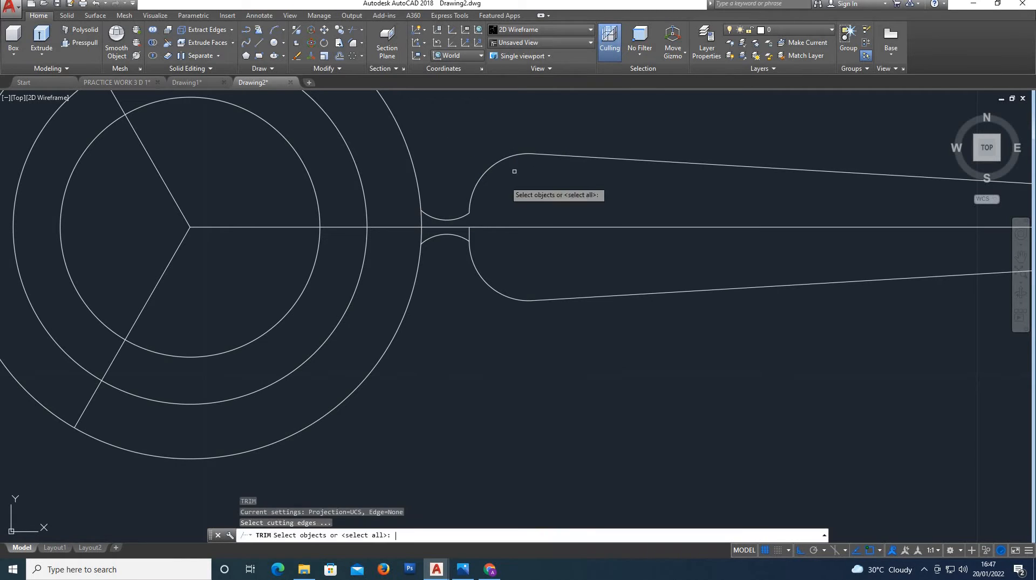
key("Return")
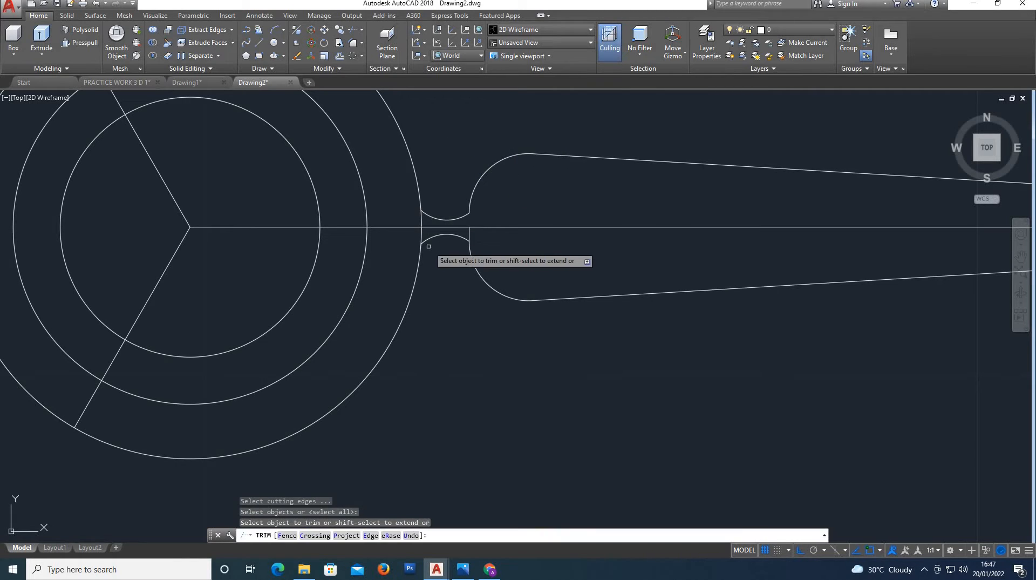
left_click(469, 234)
key("Escape")
key("Escape")
Erase the long horizontal line through the blade and join the blade outline and connecting arcs into one polyline.
left_click(483, 227)
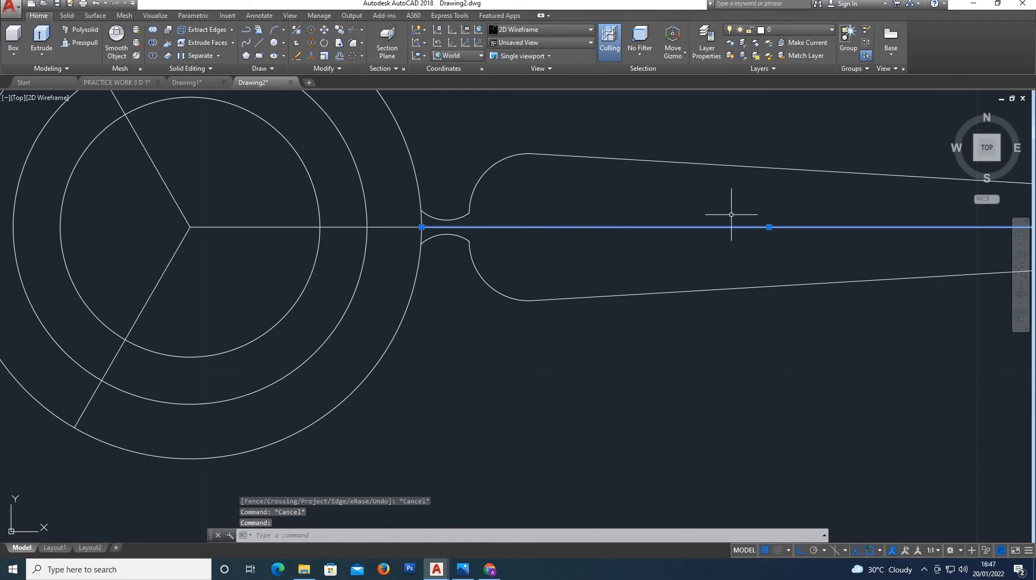
key("Delete")
scroll(702, 209, "down", 6)
left_click(784, 182)
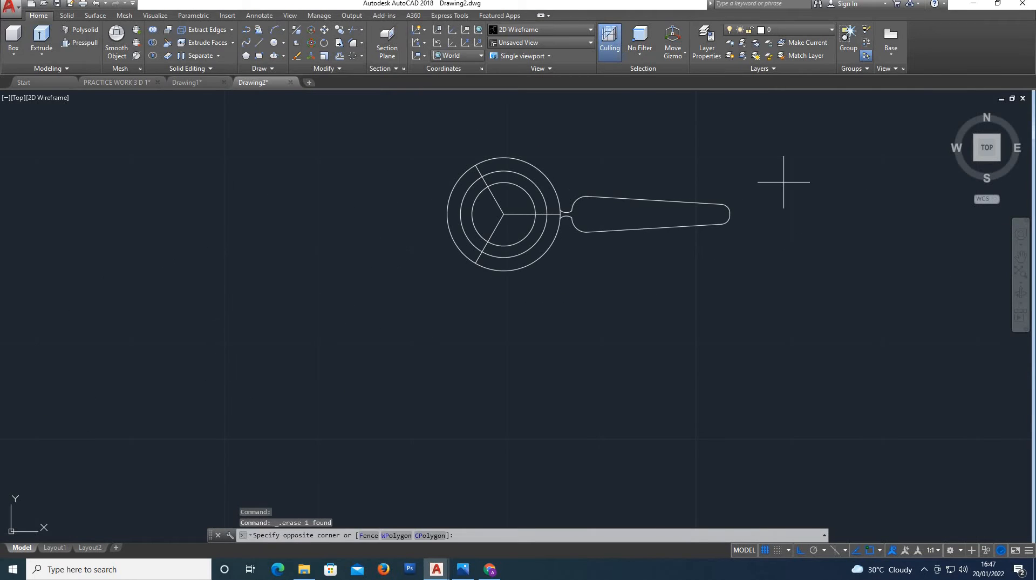
left_click(567, 252)
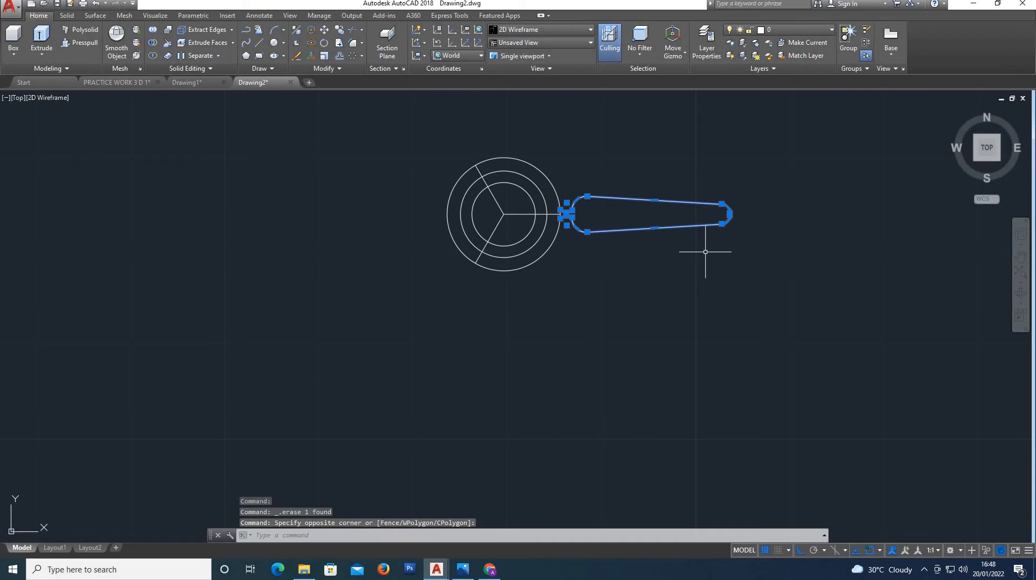
type("j")
key("Return")
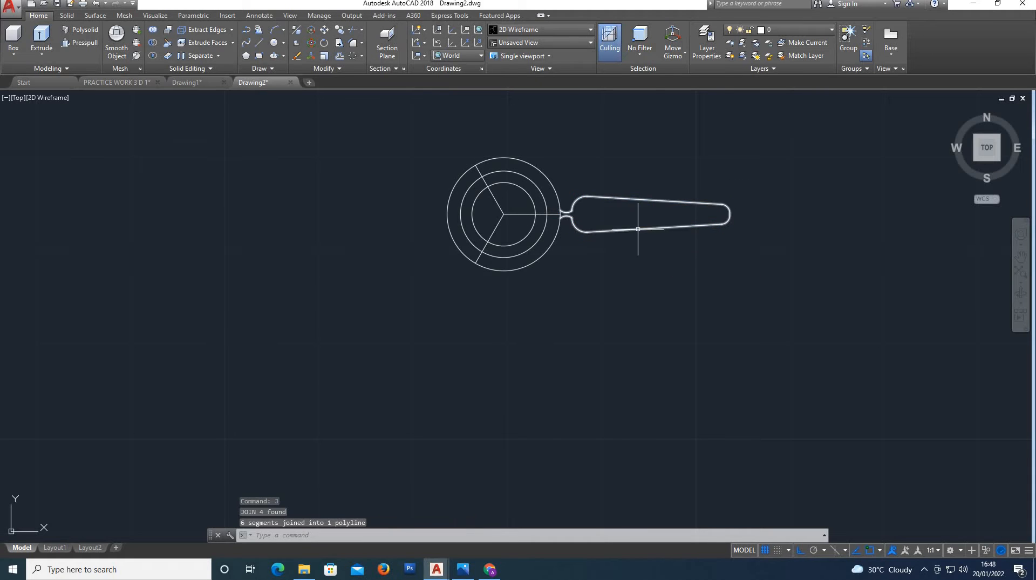
Create a polar array of the joined blade around the hub centre with 3 items filling 360 degrees.
left_click(581, 229)
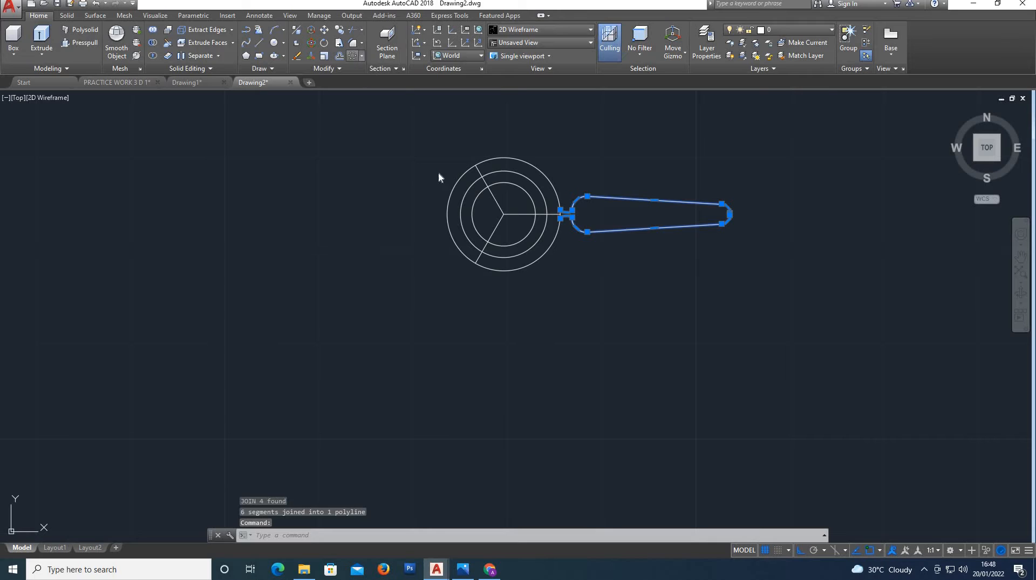
left_click(353, 56)
left_click(504, 214)
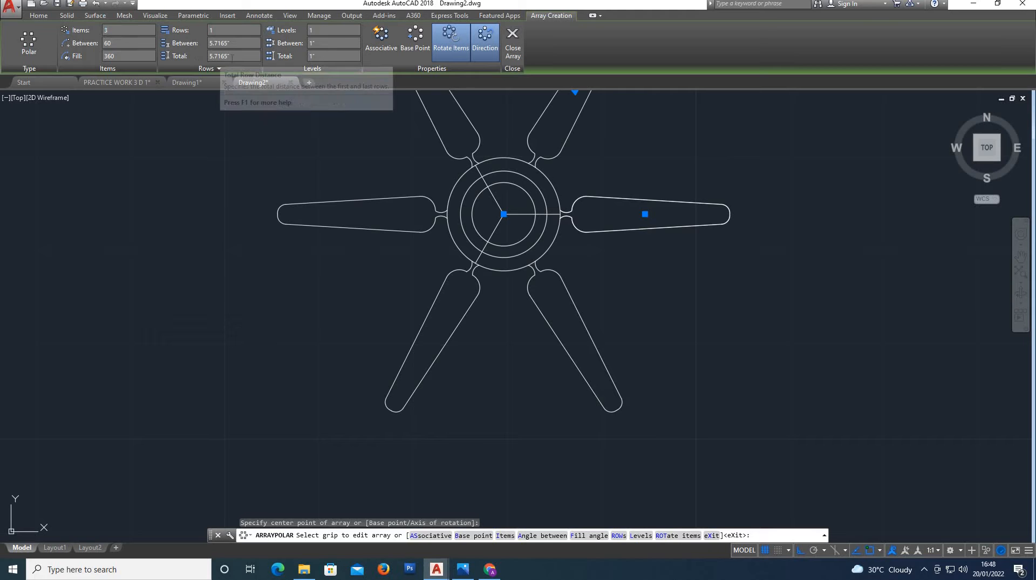
key("Return")
key("Escape")
key("Escape")
key("Escape")
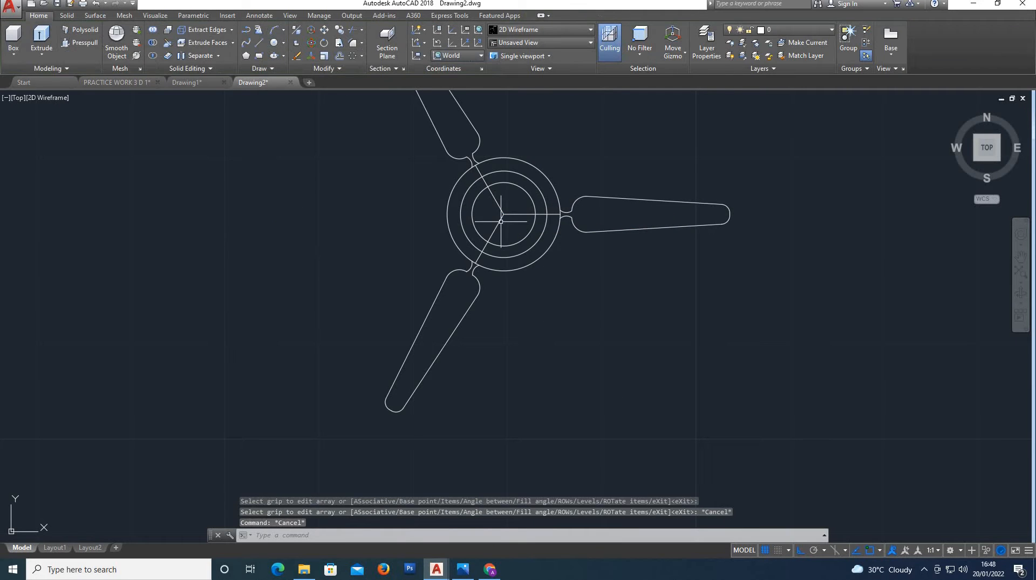
Erase the three radial lines inside the hub circles.
left_click(514, 222)
left_click(482, 204)
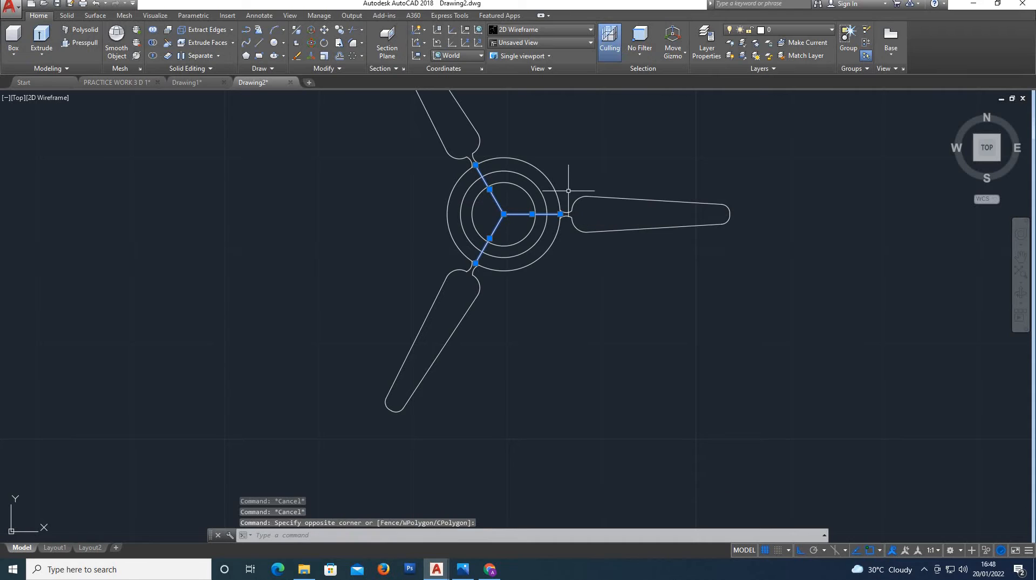
key("Delete")
scroll(470, 148, "up", 2)
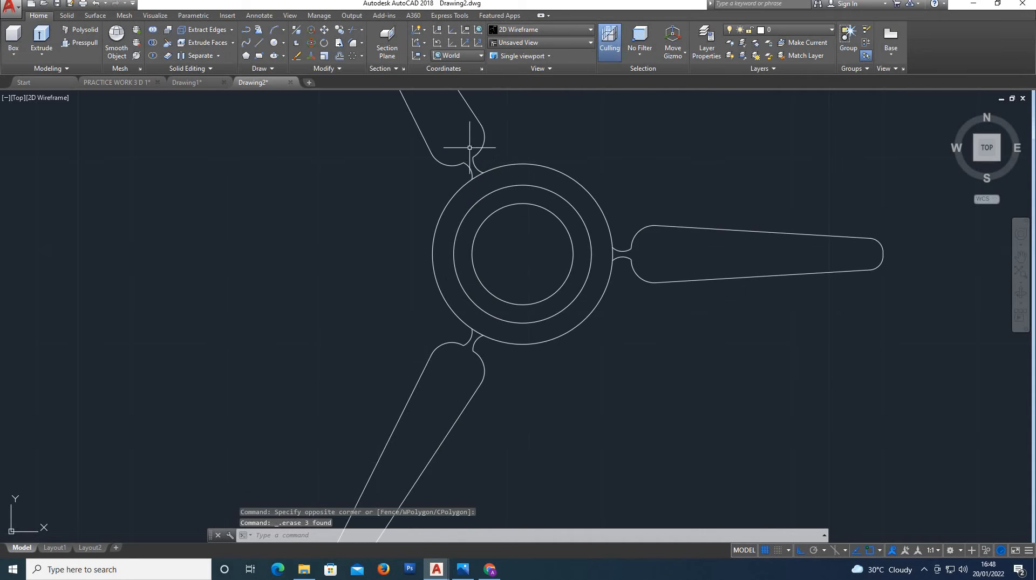
scroll(495, 135, "down", 6)
middle_click_drag(571, 215, 513, 294)
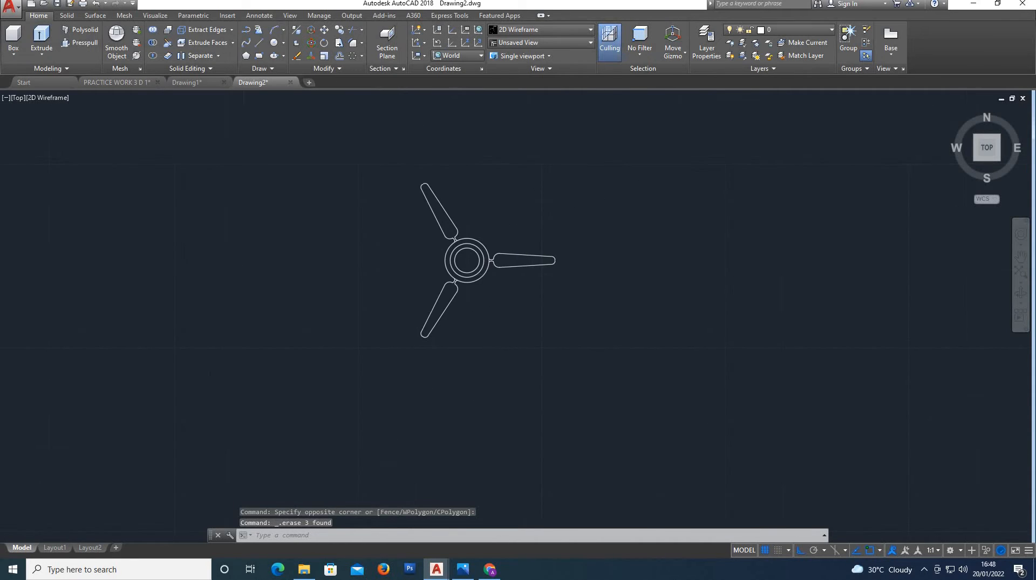
scroll(471, 280, "up", 2)
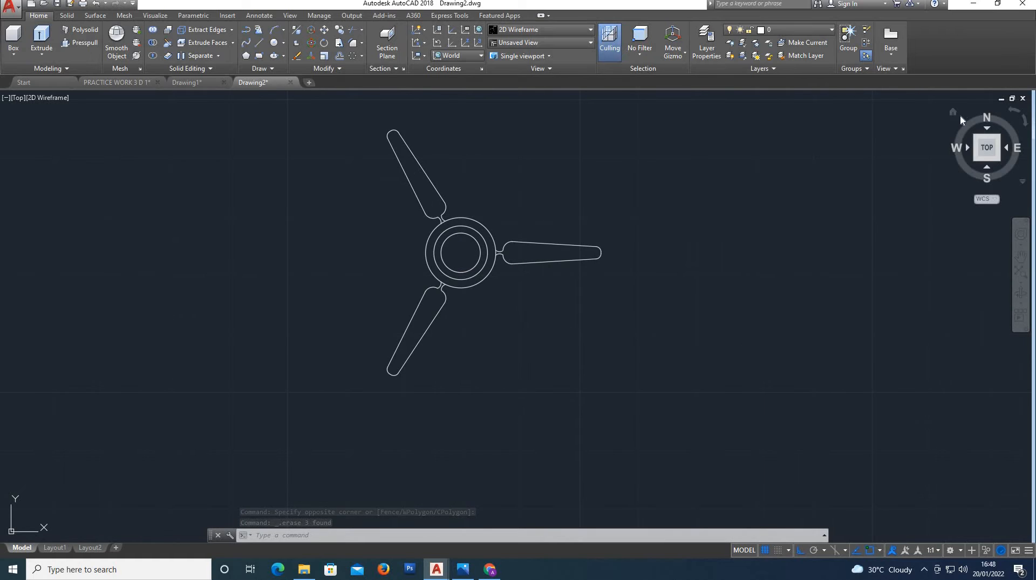
Switch to the isometric home view and 3D-move the innermost hub circle 0.3" upward along the Z axis.
left_click(953, 112)
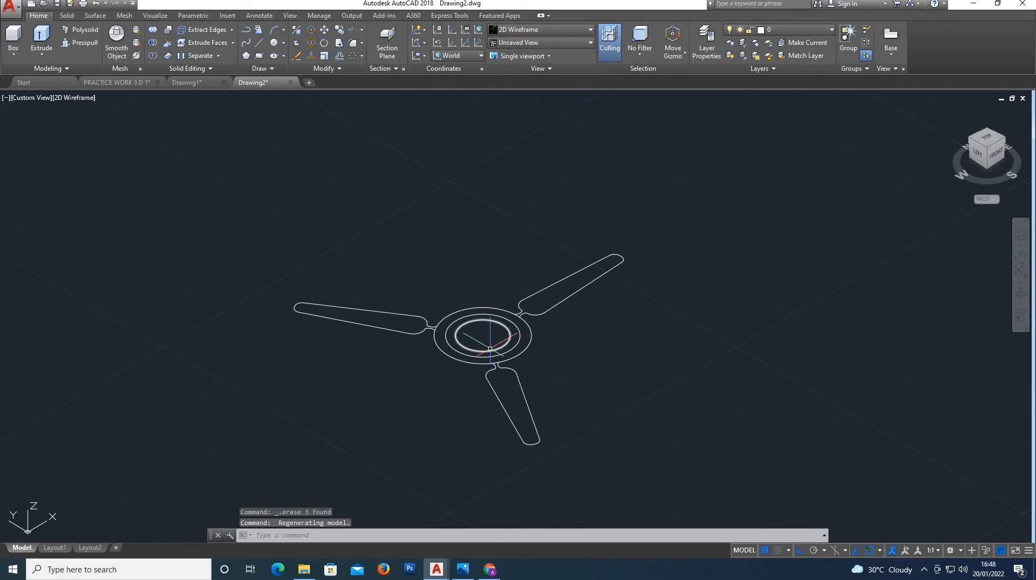
left_click(490, 348)
left_click(473, 345)
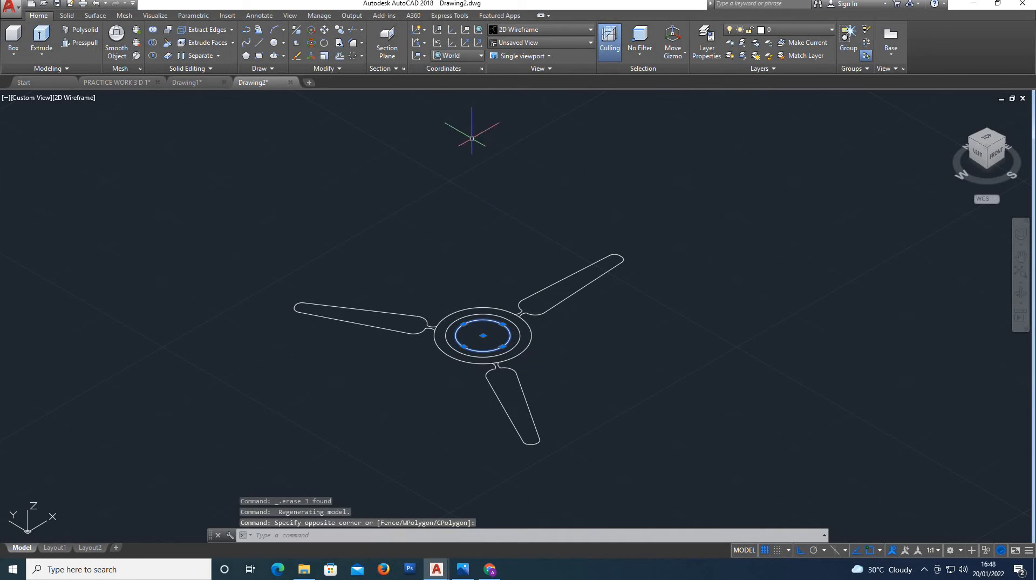
left_click(483, 335)
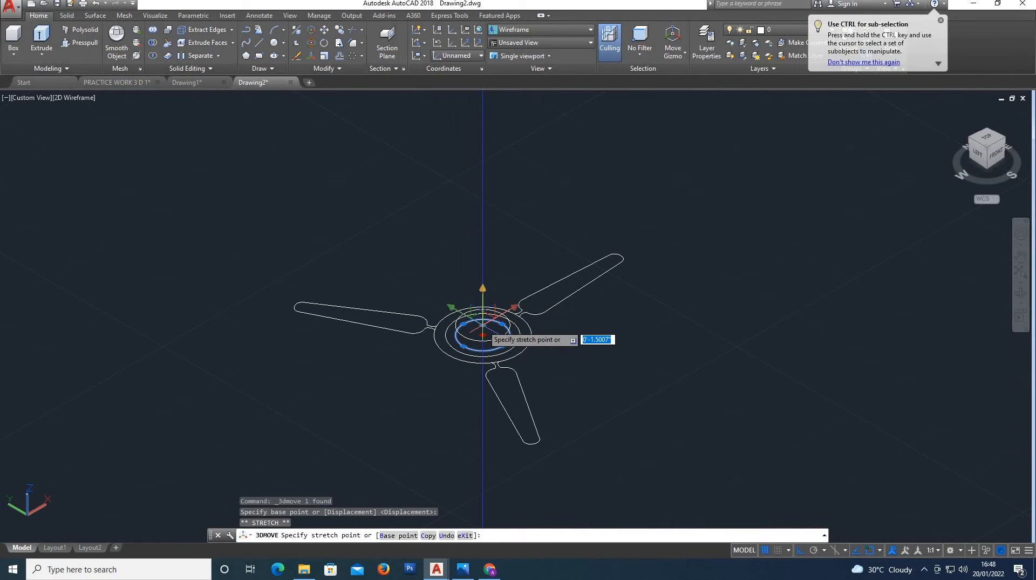
type("0")
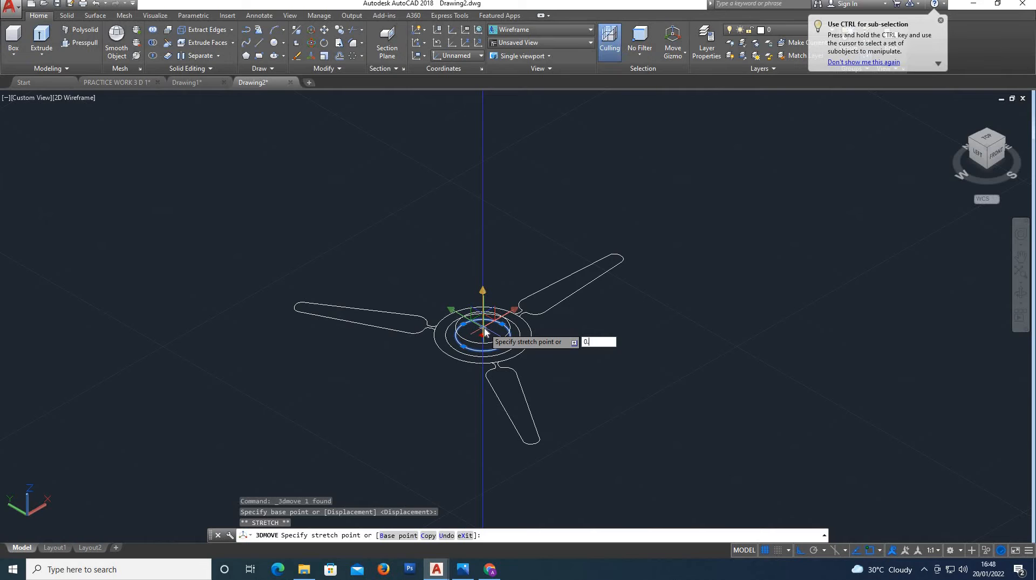
type(".3\"")
key("Return")
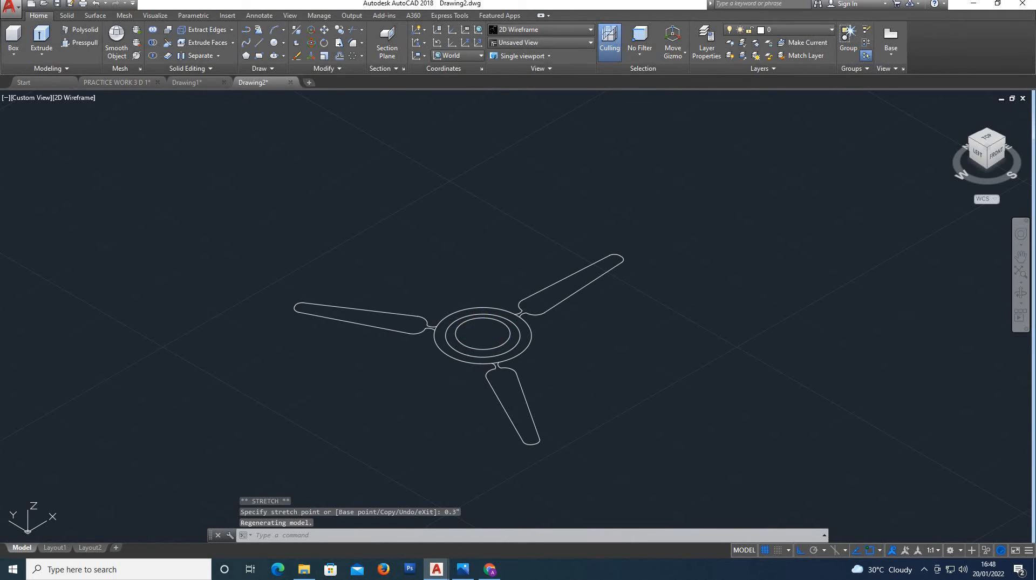
Copy the innermost hub circle 0.4" downward along the Z axis with 3D Move.
left_click(312, 30)
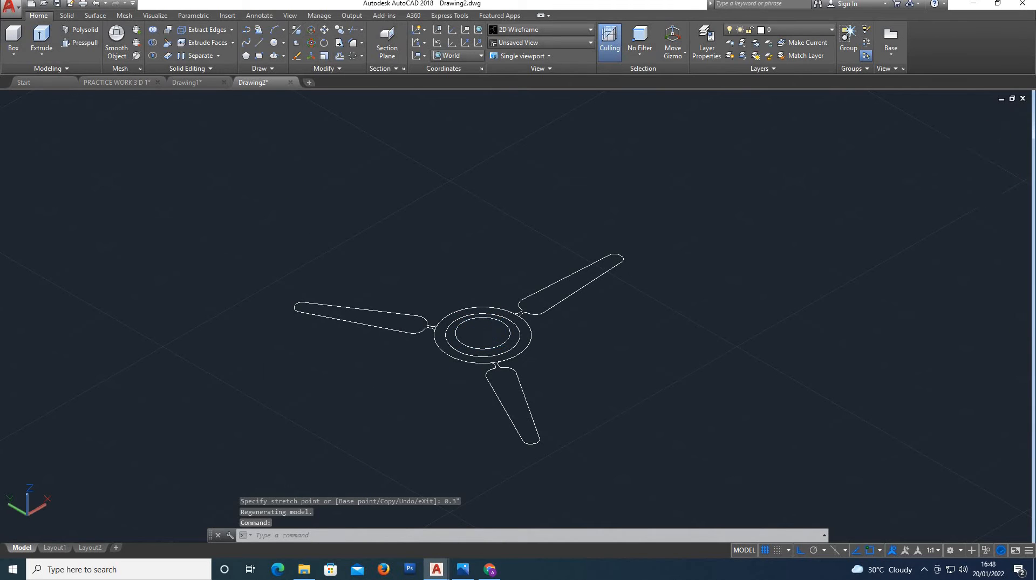
left_click(482, 333)
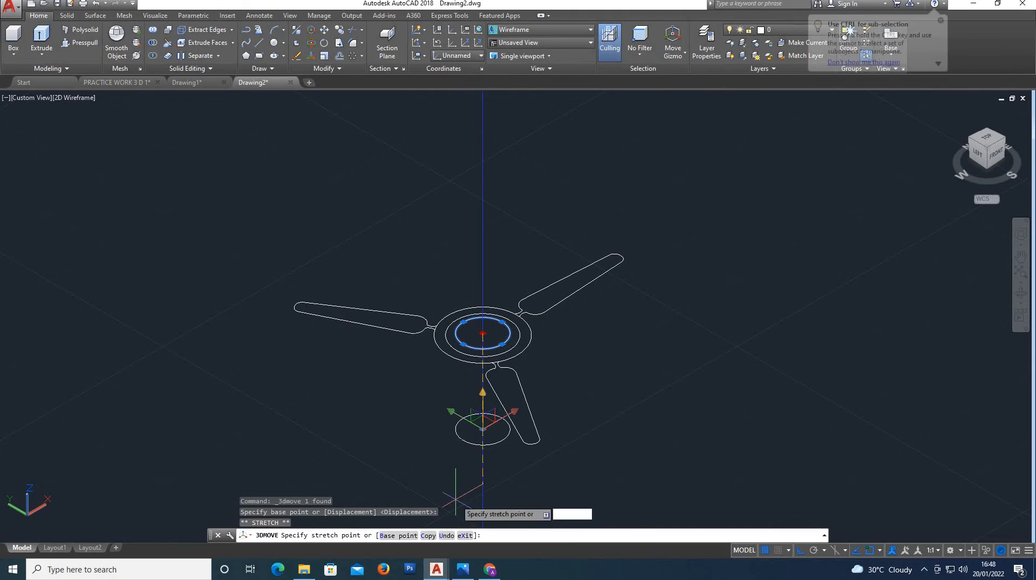
left_click(426, 536)
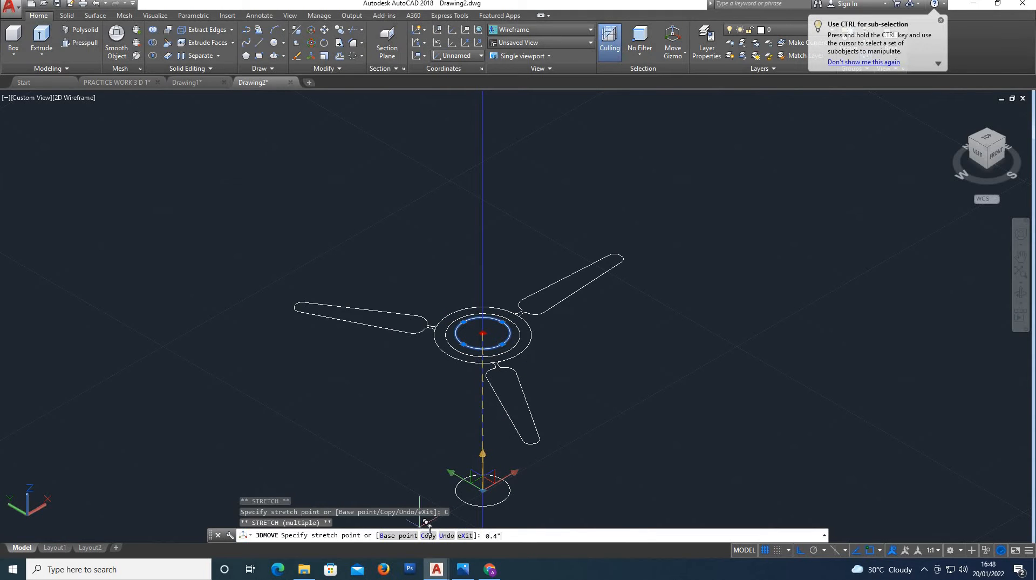
type("0.4\"")
key("Return")
key("Escape")
key("Escape")
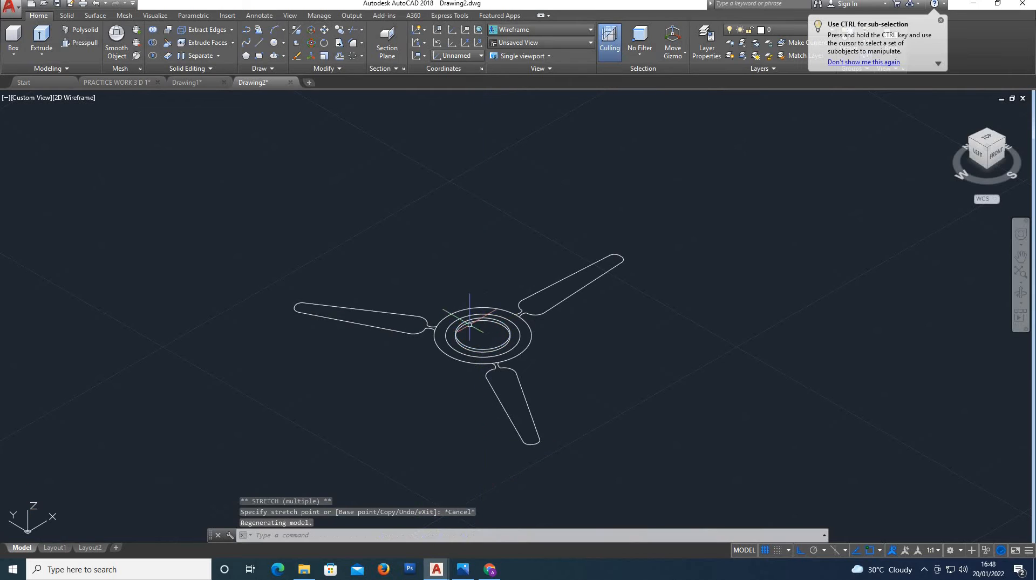
3D-move the middle hub circle 0.1" upward along the Z axis.
mouse_move(523, 323)
middle_mouse_down("shift")
mouse_move(528, 301)
mouse_move(520, 308)
middle_mouse_up("shift")
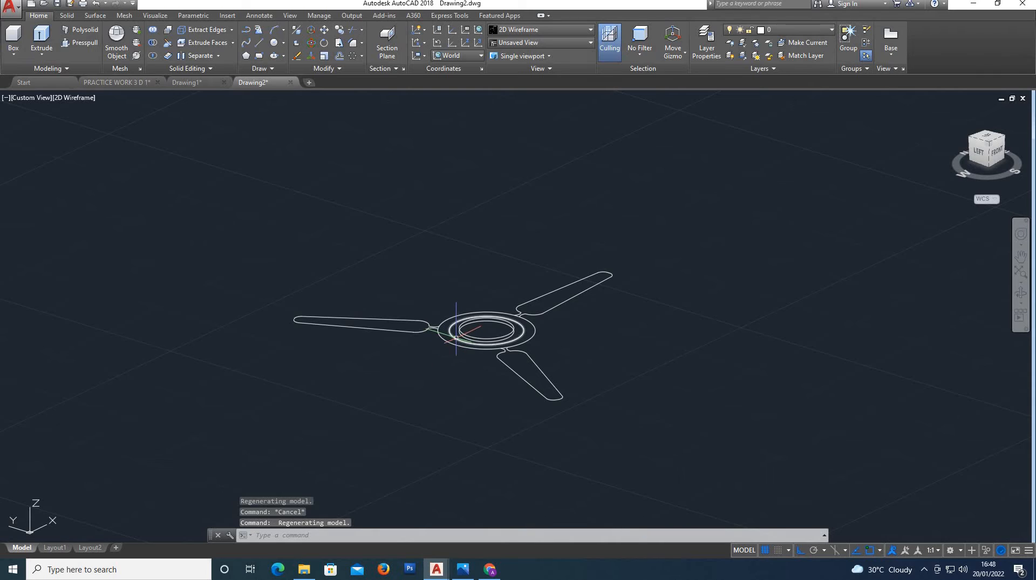
left_click(456, 338)
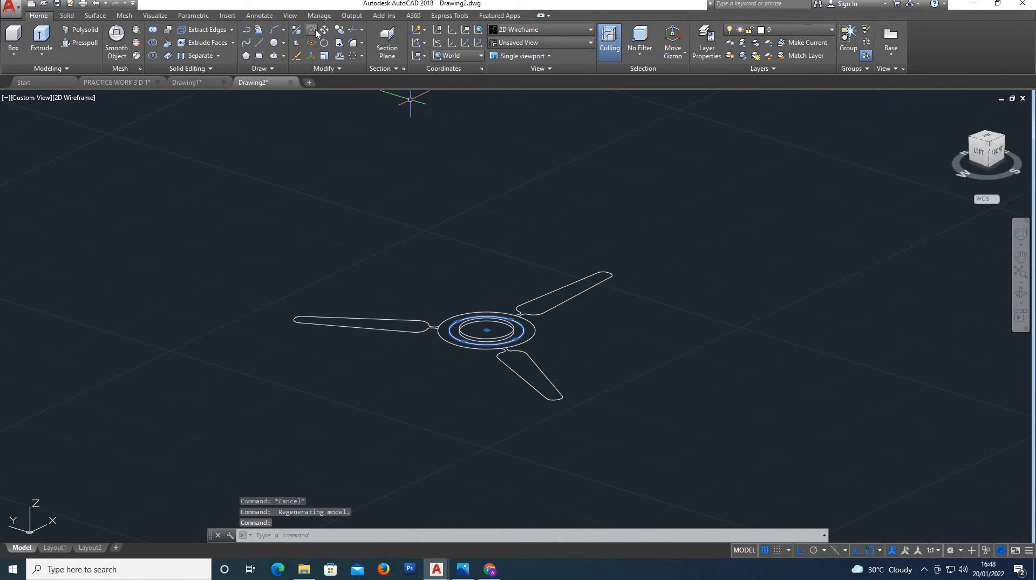
left_click(311, 56)
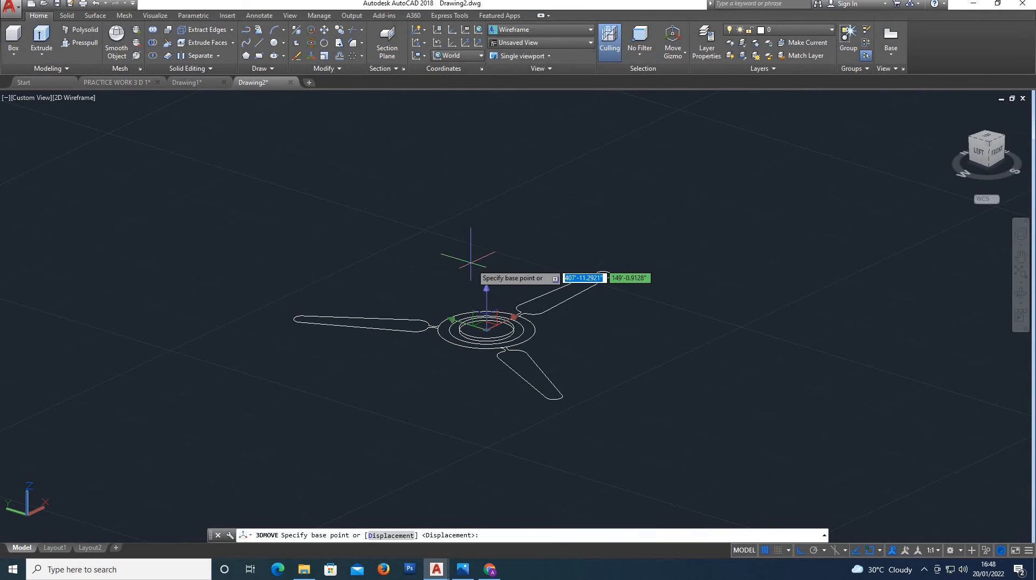
left_click(486, 326)
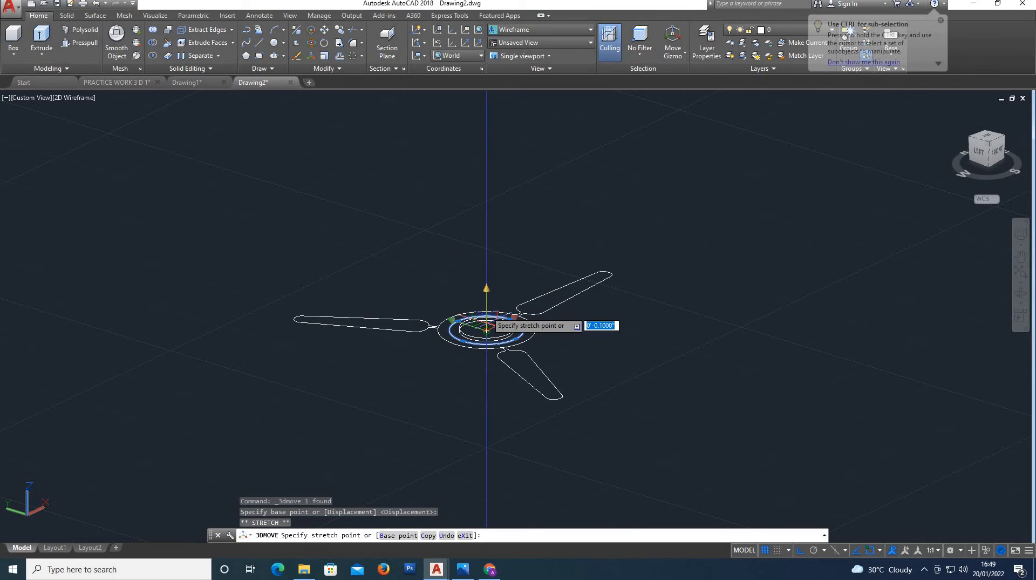
type("0")
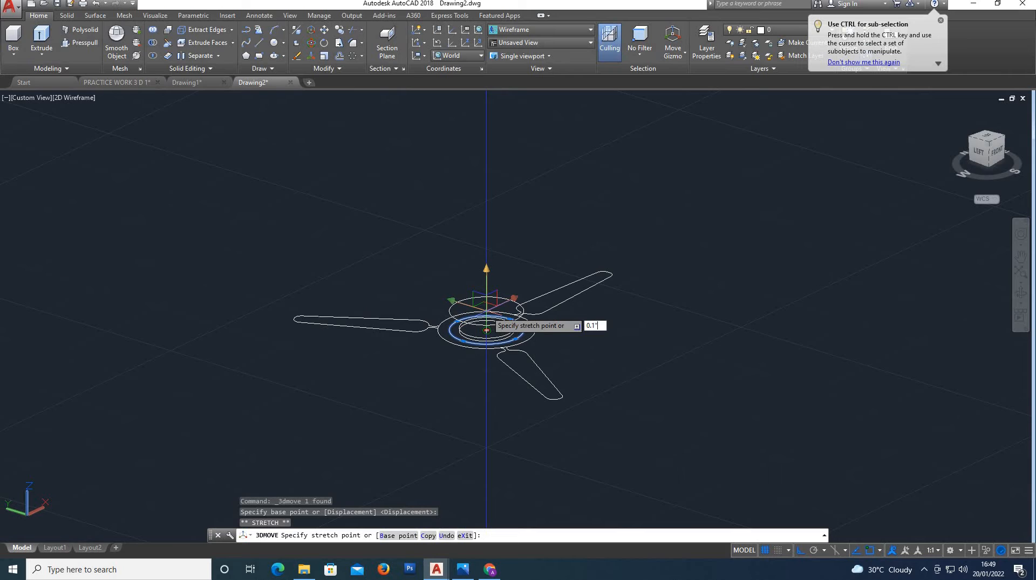
type(".1")
key("Return")
key("Escape")
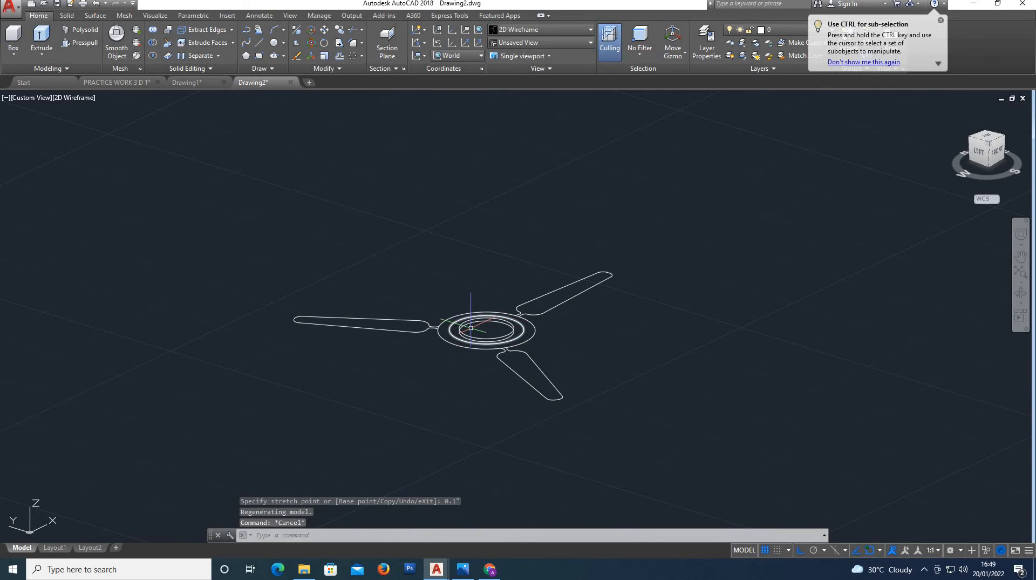
Copy the middle hub circle 0.2" downward along the Z axis with 3D Move.
left_click(453, 336)
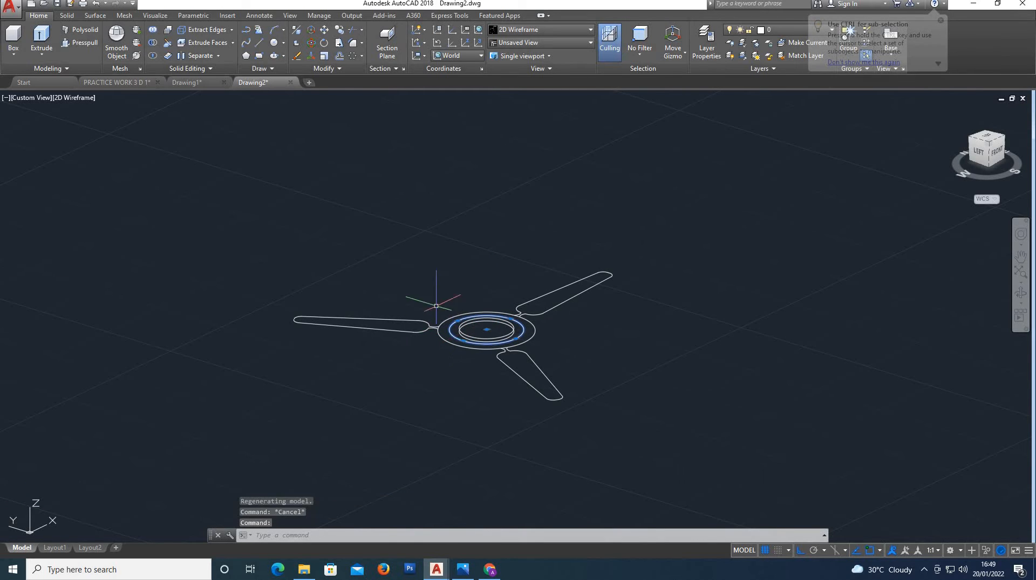
left_click(311, 29)
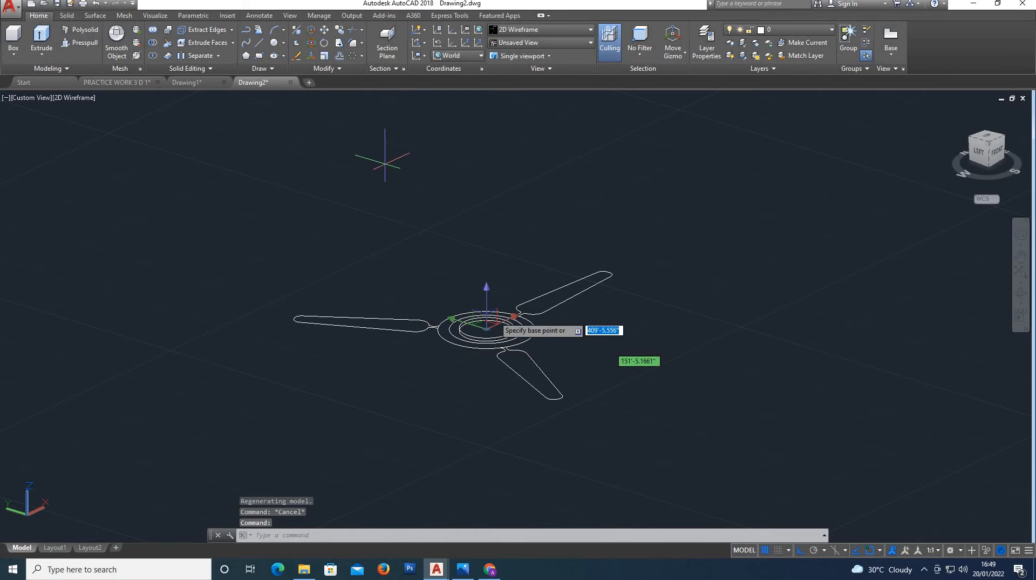
left_click(488, 284)
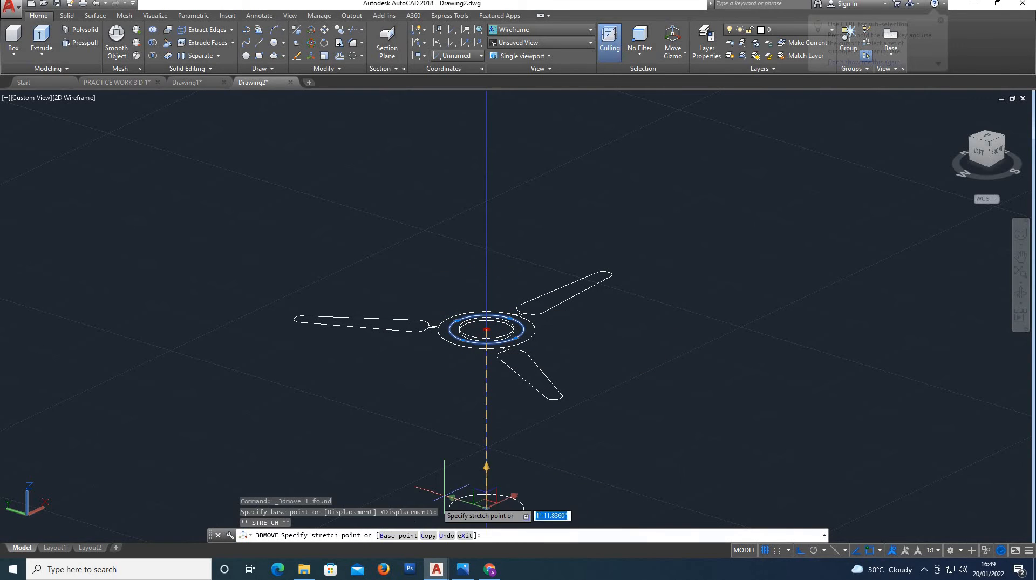
left_click(428, 535)
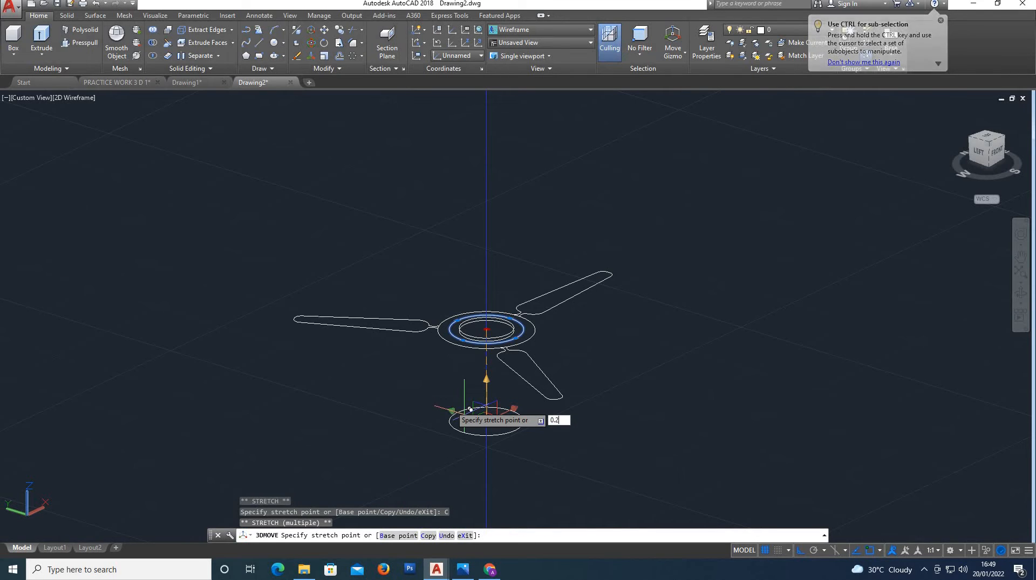
key("Return")
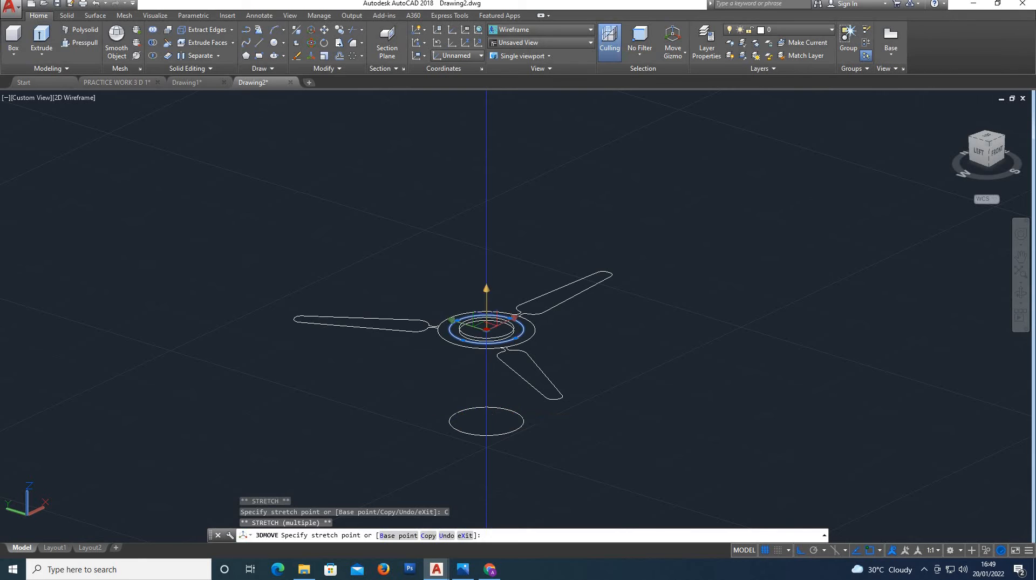
key("Escape")
key("Escape")
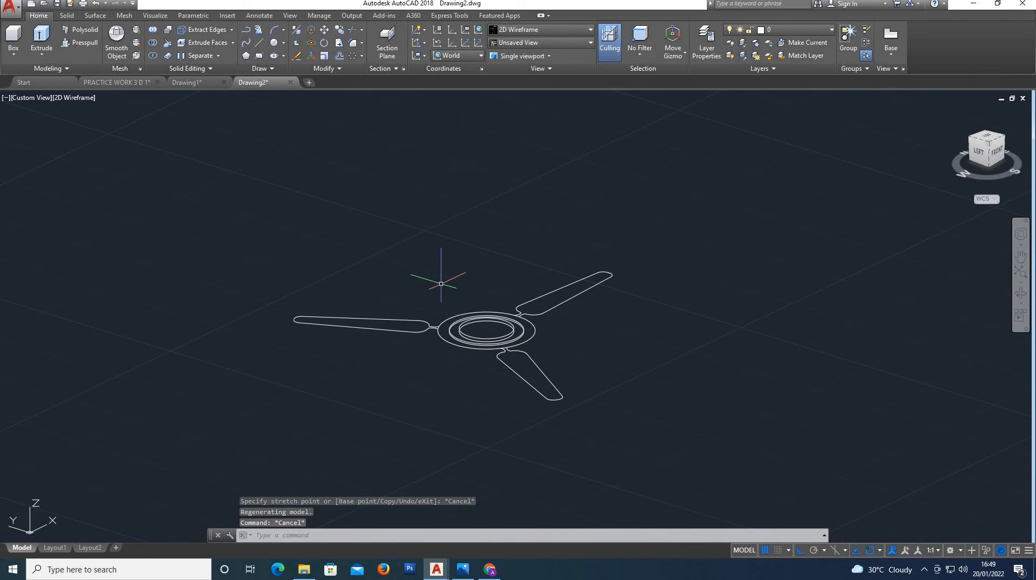
left_click(95, 16)
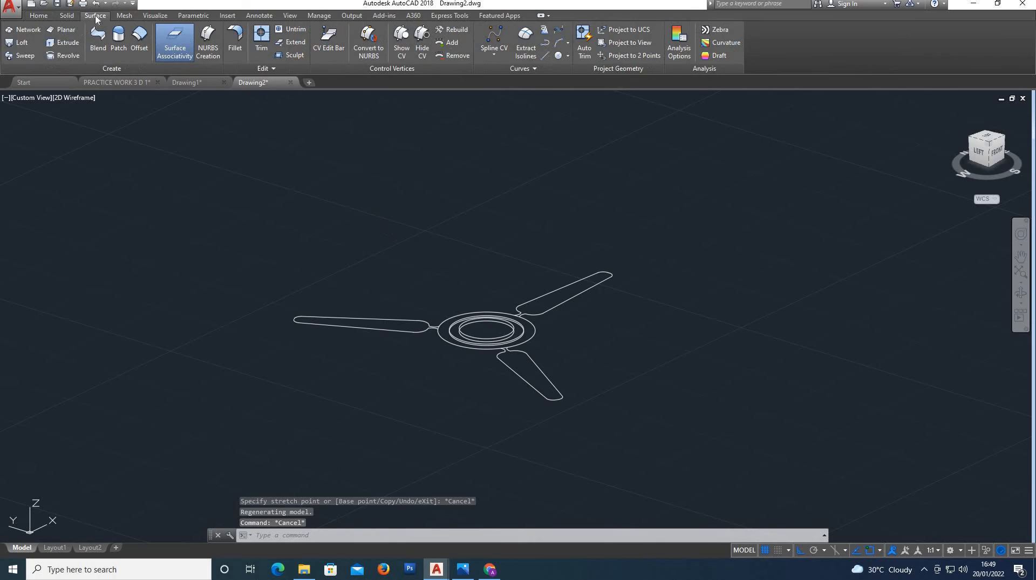
left_click(22, 43)
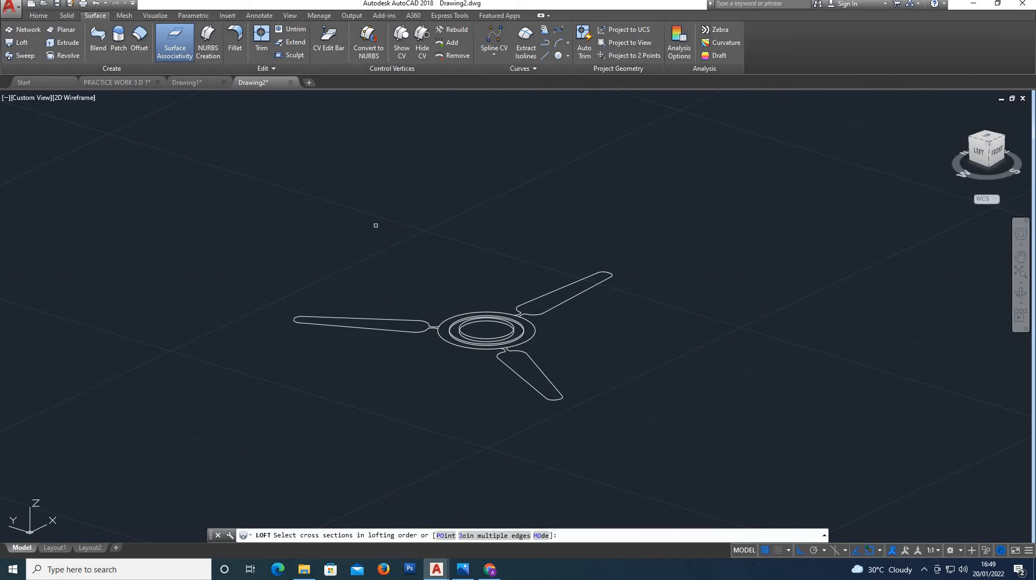
scroll(474, 330, "up", 8)
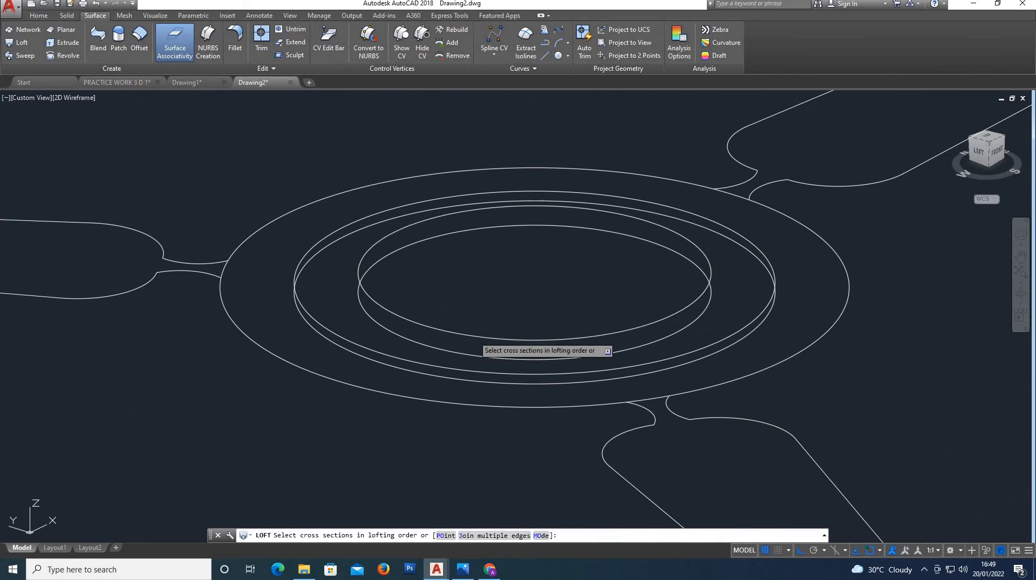
left_click(474, 331)
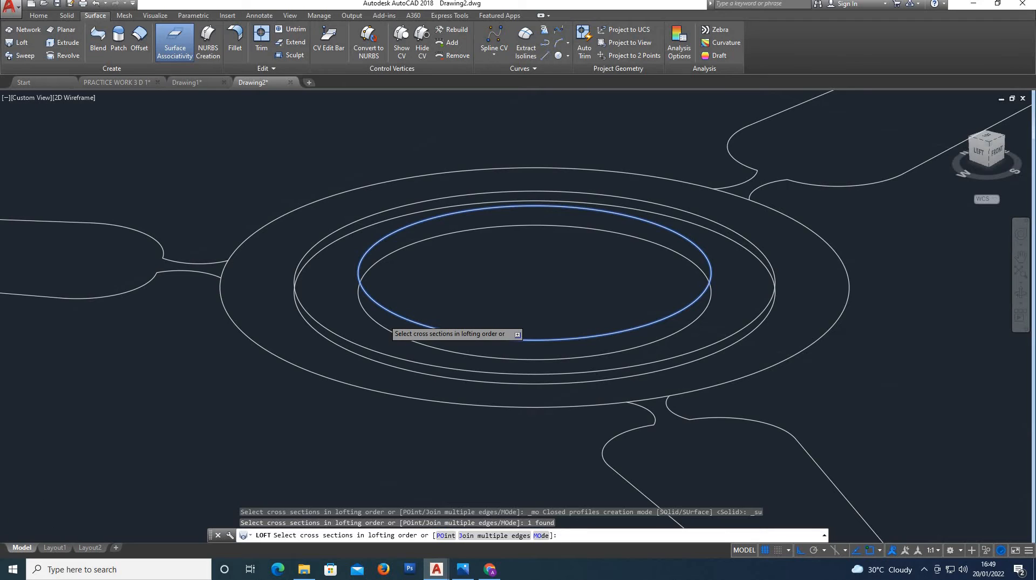
scroll(390, 328, "down", 4)
middle_click_drag(538, 284, 623, 277, "shift")
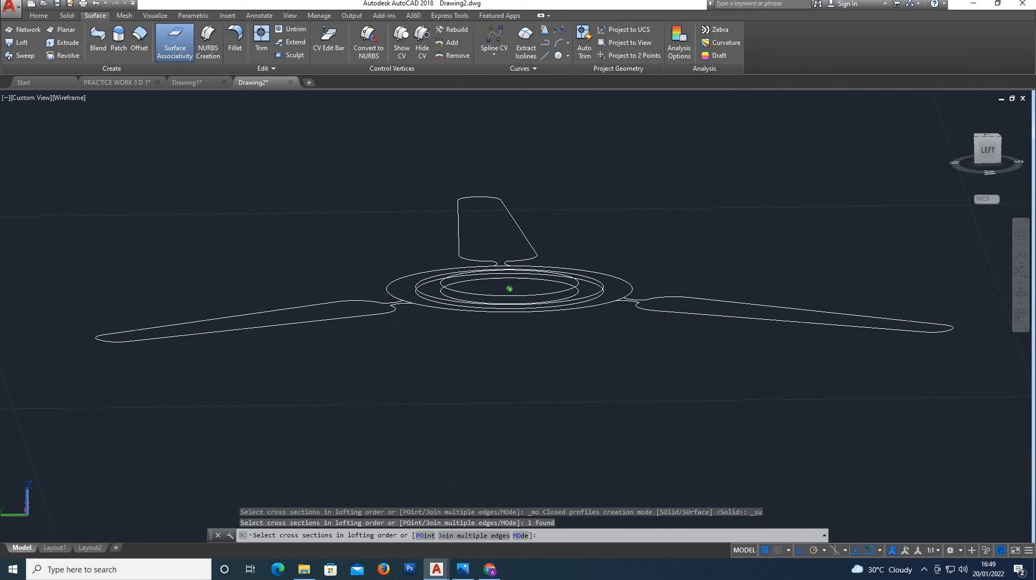
left_click(599, 282)
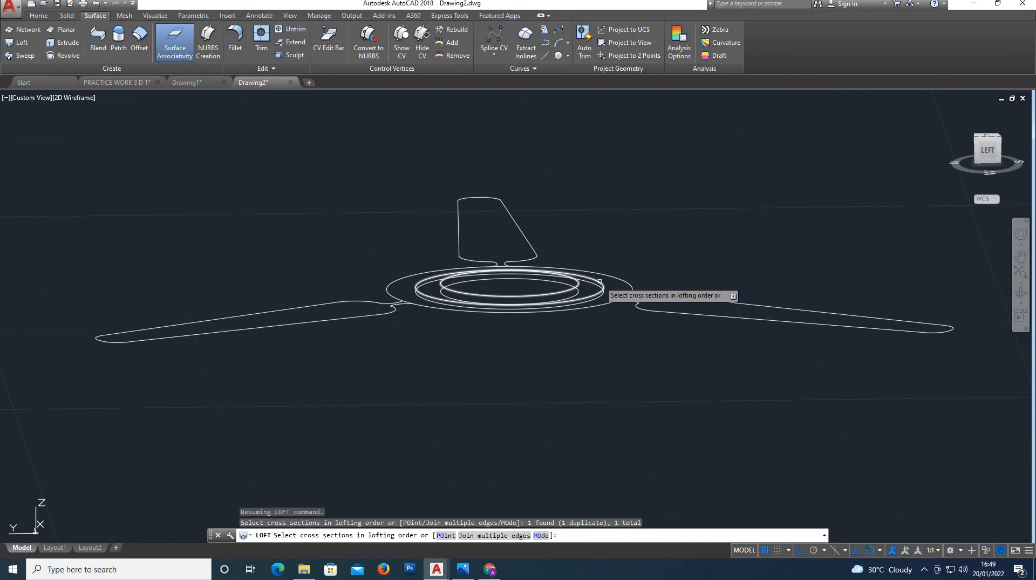
left_click(600, 288)
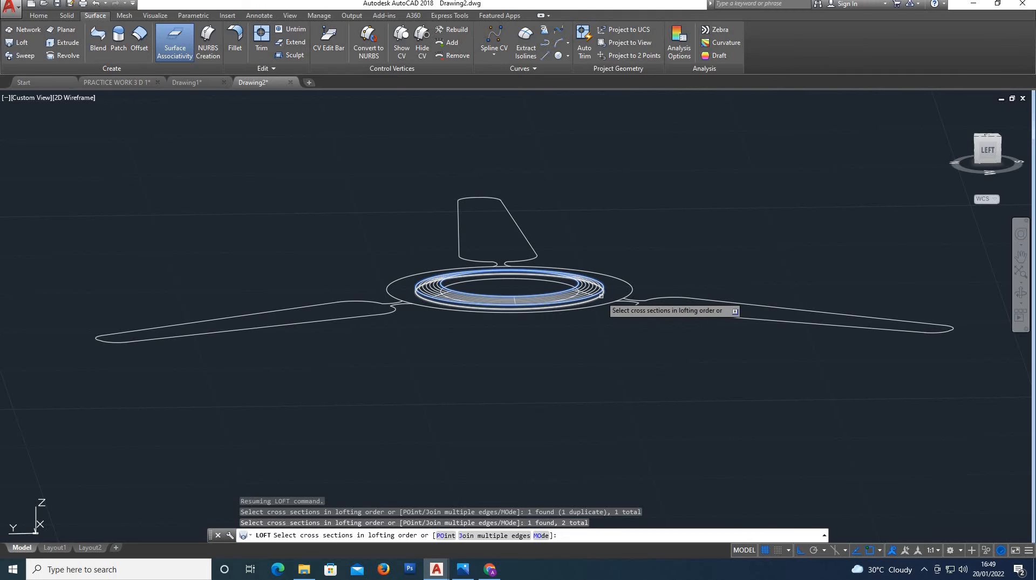
left_click(601, 295)
middle_click_drag(588, 324, 587, 271, "shift")
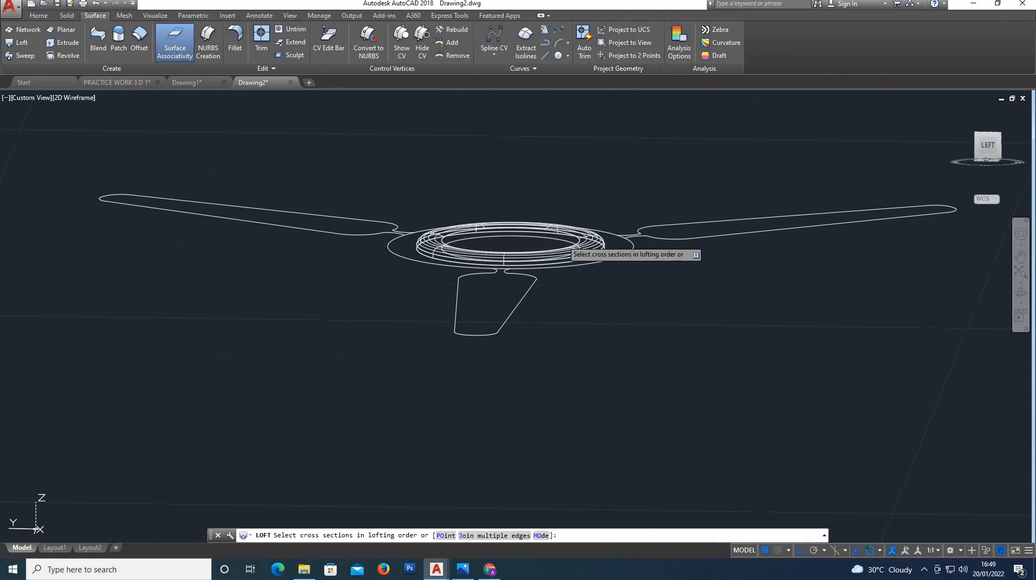
left_click(566, 246)
middle_click_drag(640, 204, 600, 297, "shift")
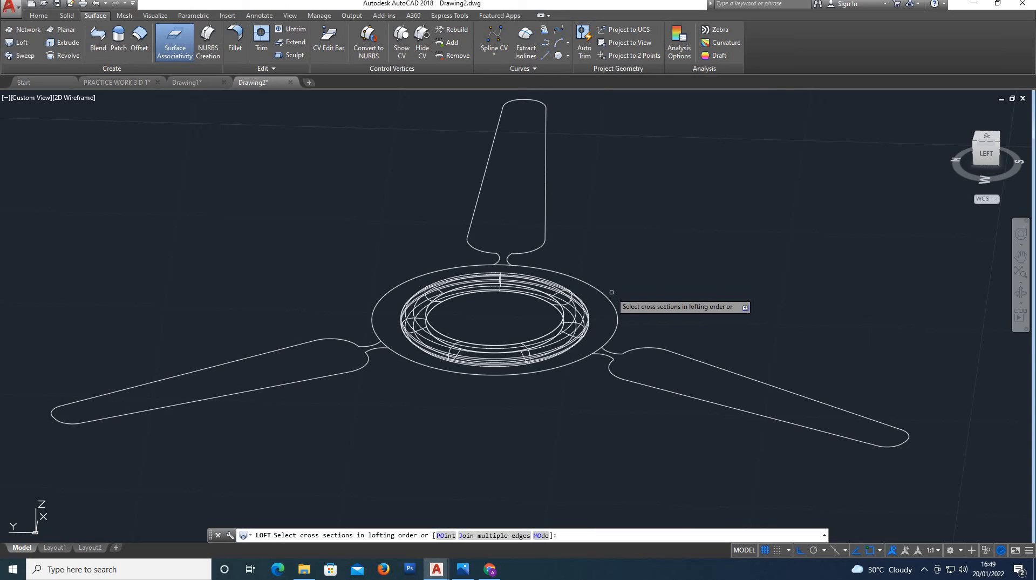
key("Escape")
key("Escape")
key("Escape")
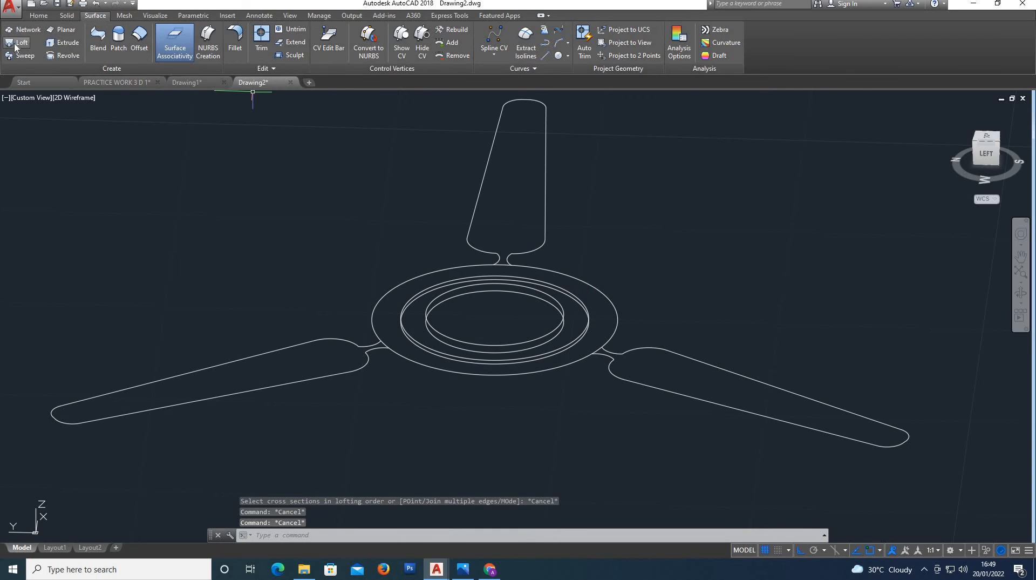
Loft a surface through the upper inner, upper middle, outer, lower middle and lower inner hub circles, using cross sections only.
key("Return")
scroll(438, 333, "up", 4)
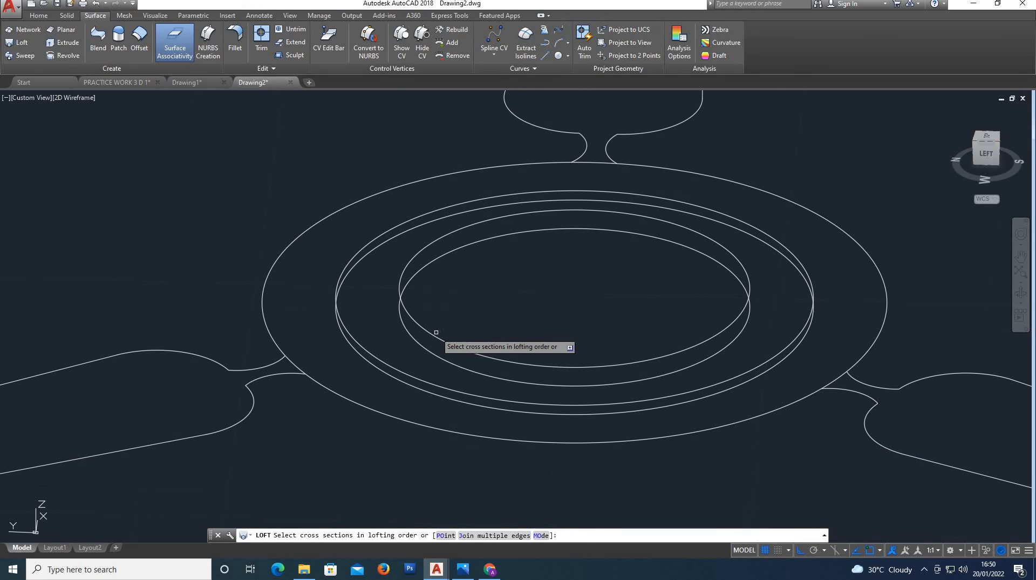
left_click(435, 334)
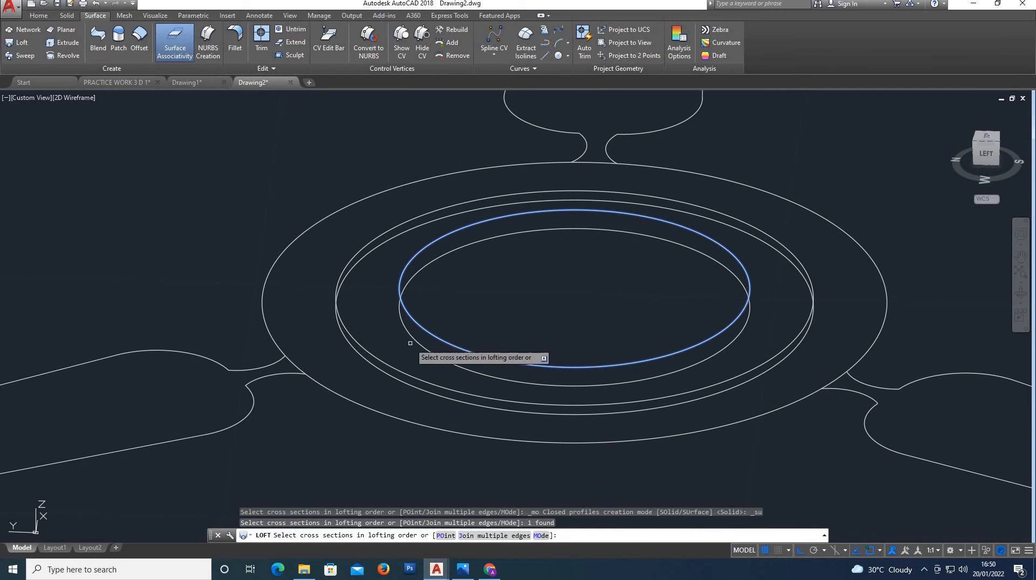
left_click(366, 351)
left_click(325, 388)
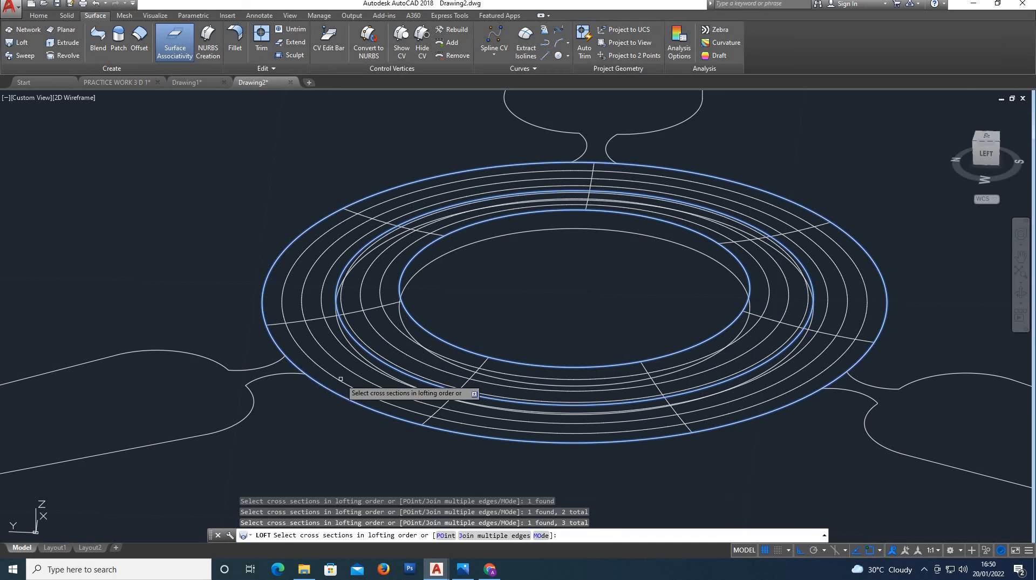
left_click(374, 361)
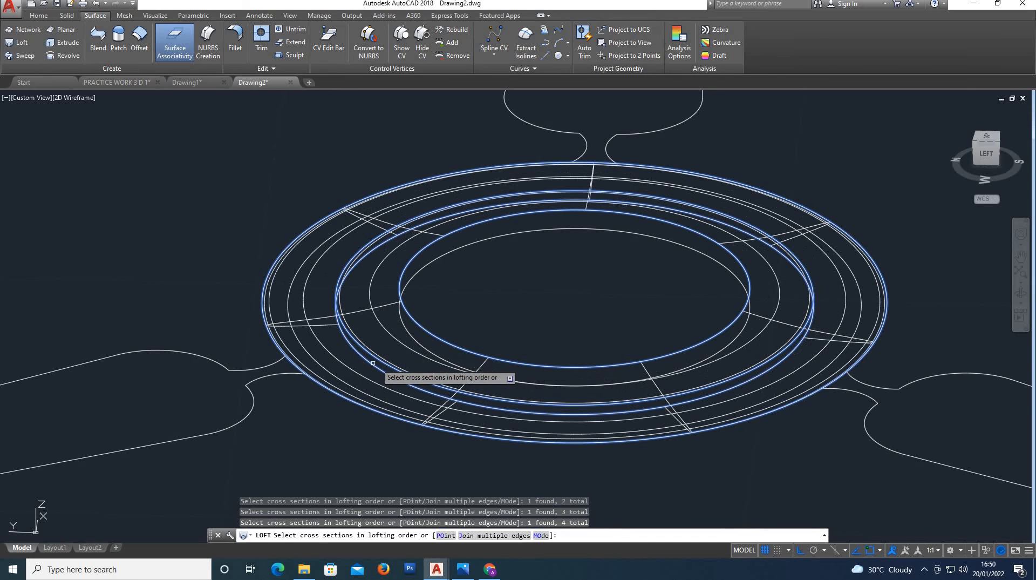
left_click(441, 356)
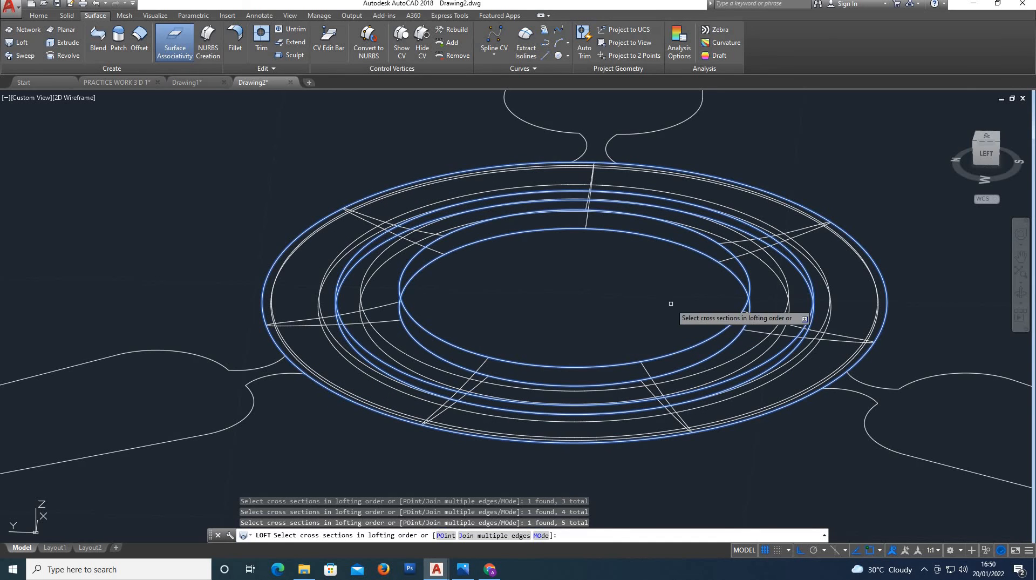
key("Return")
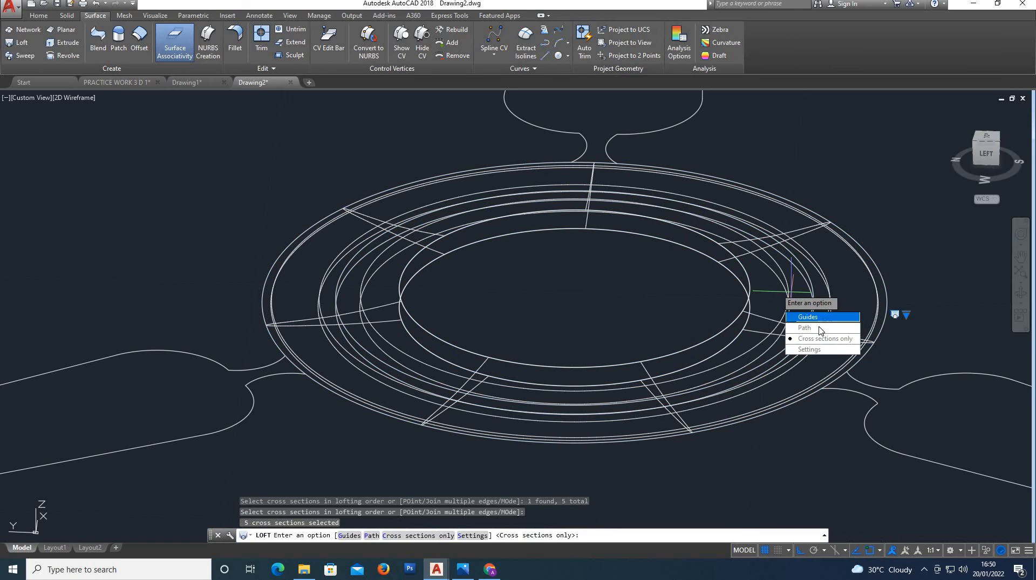
left_click(820, 338)
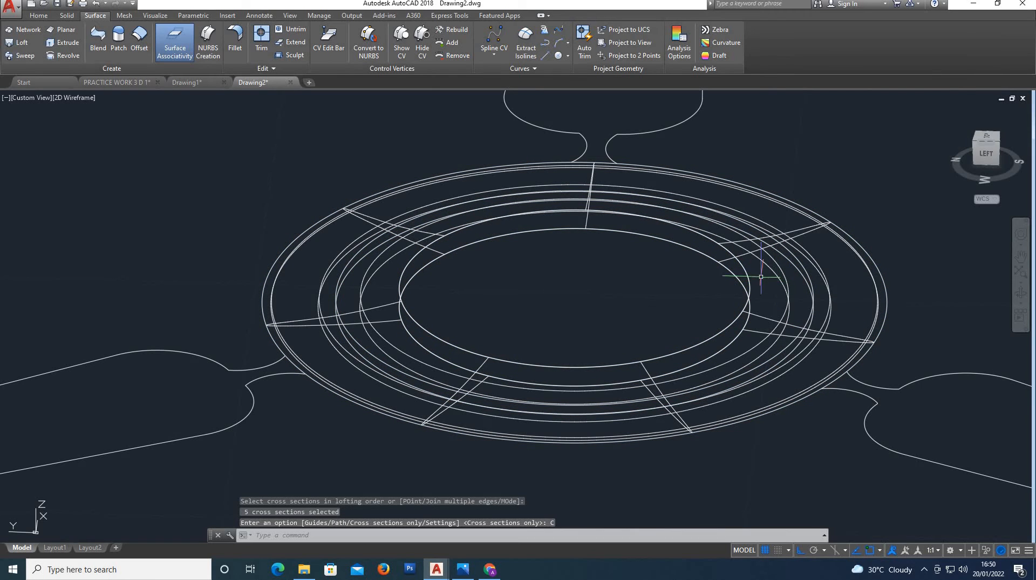
Switch the viewport to the Realistic visual style and view the lofted hub with its blades.
left_click(78, 98)
left_click(121, 160)
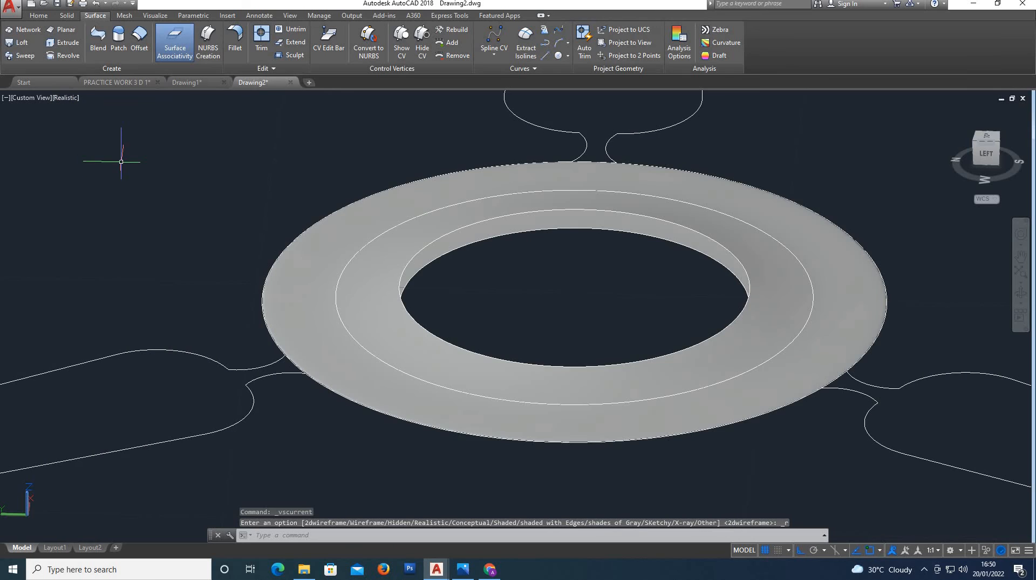
scroll(491, 265, "down", 2)
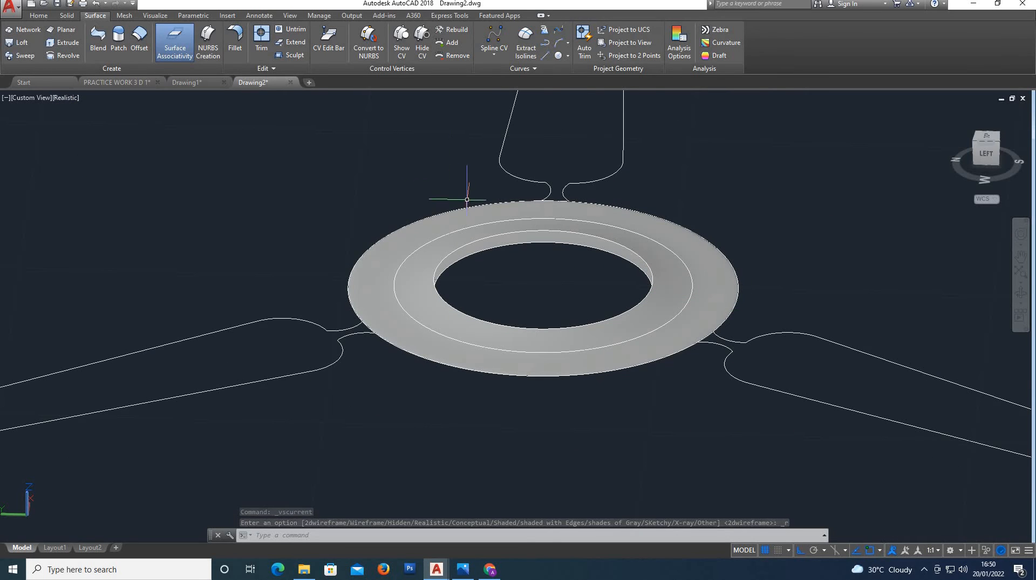
scroll(568, 265, "down", 2)
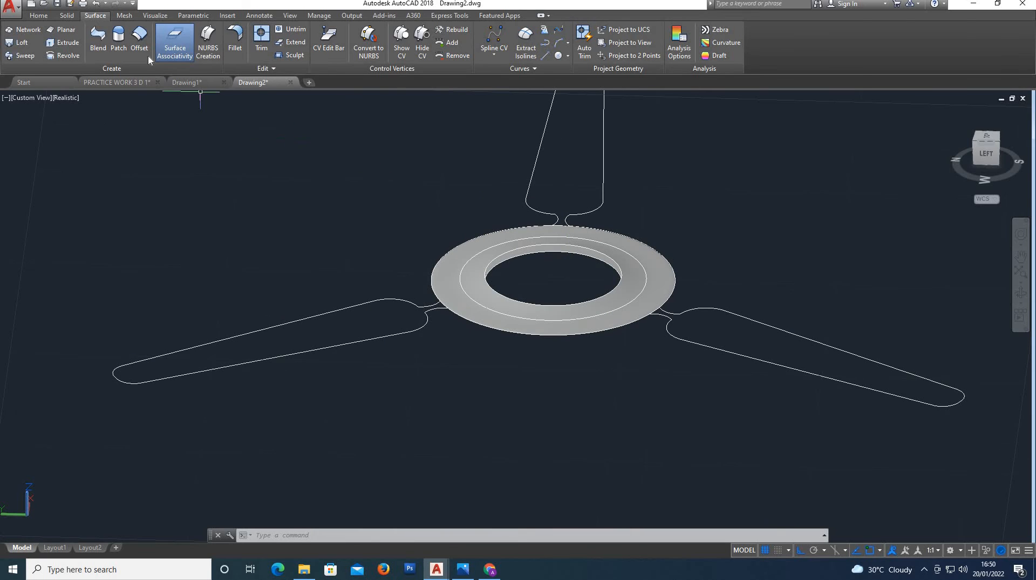
Try a sphere centred in the hub opening with its radius reaching the innermost circle, and erase it.
left_click(42, 16)
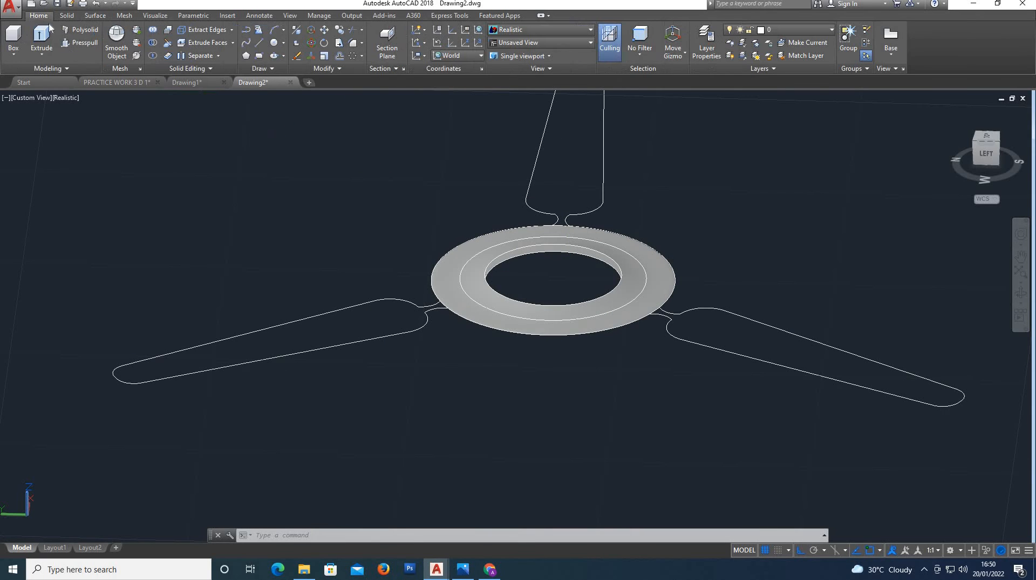
left_click(14, 53)
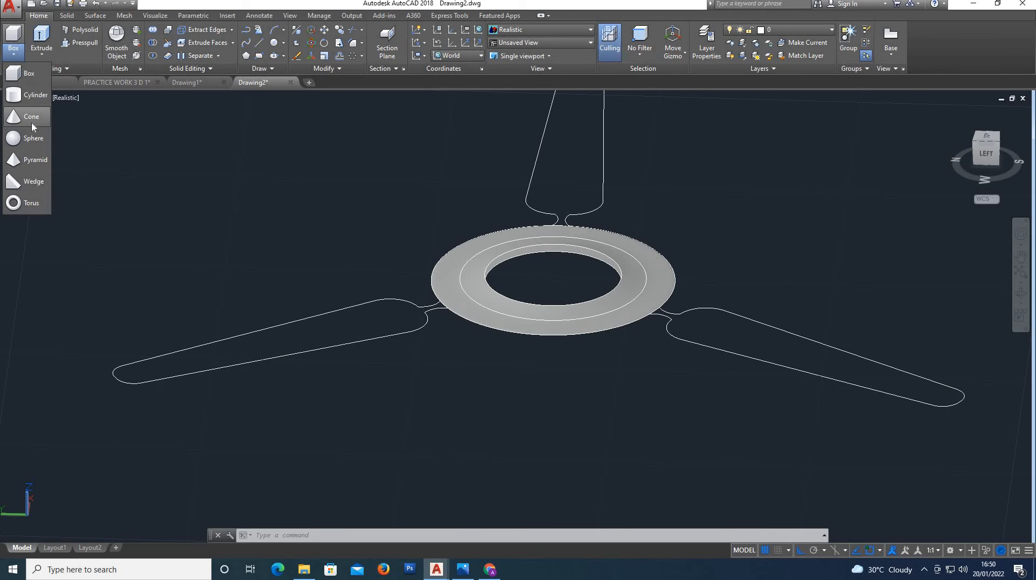
left_click(34, 137)
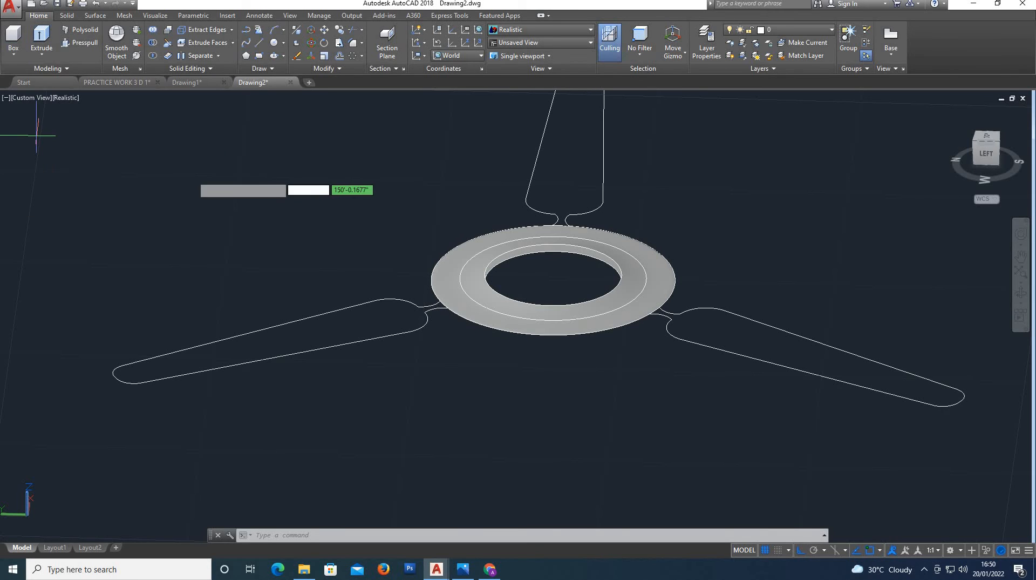
left_click(553, 281)
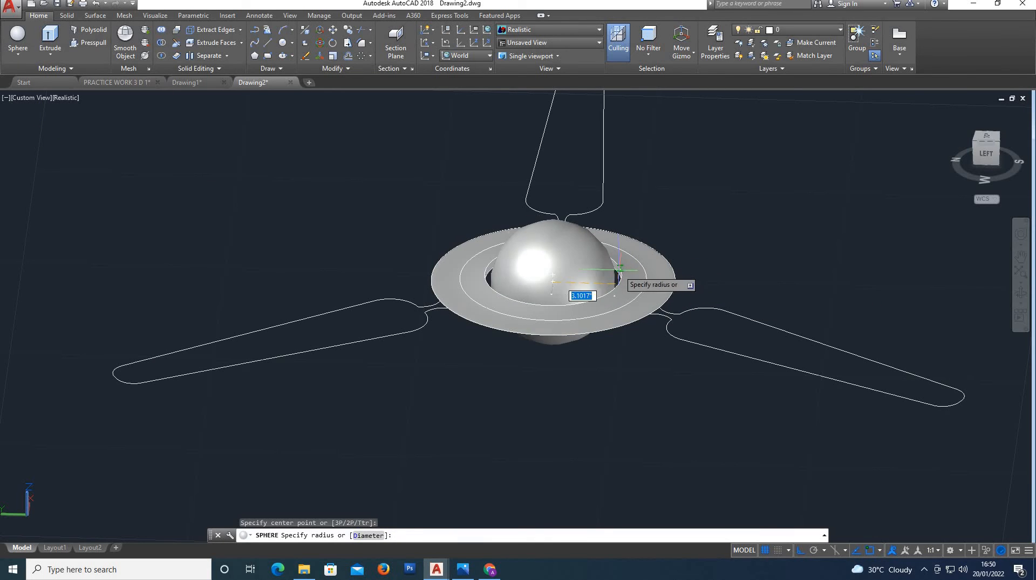
left_click(621, 274)
left_click(556, 245)
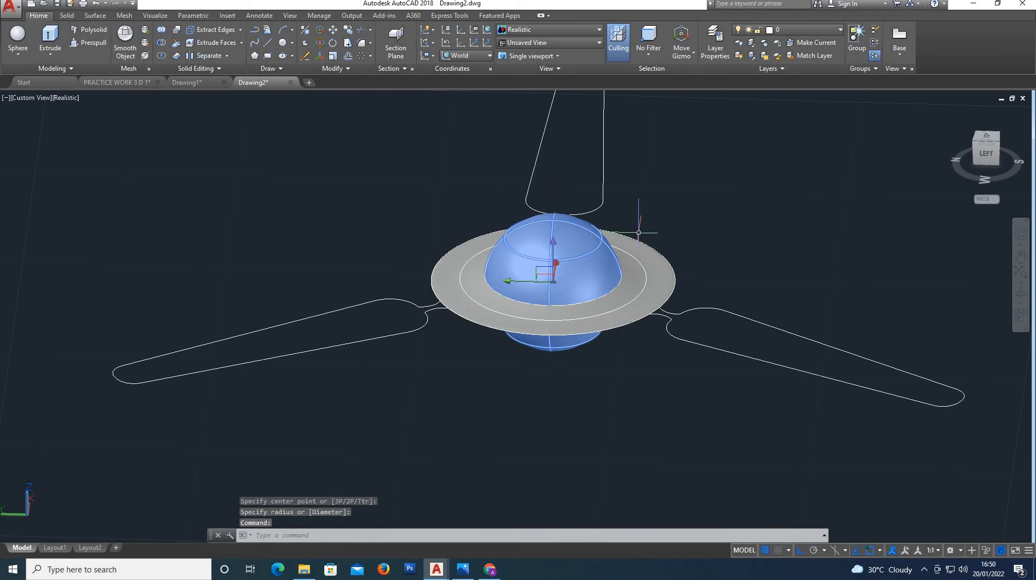
key("Delete")
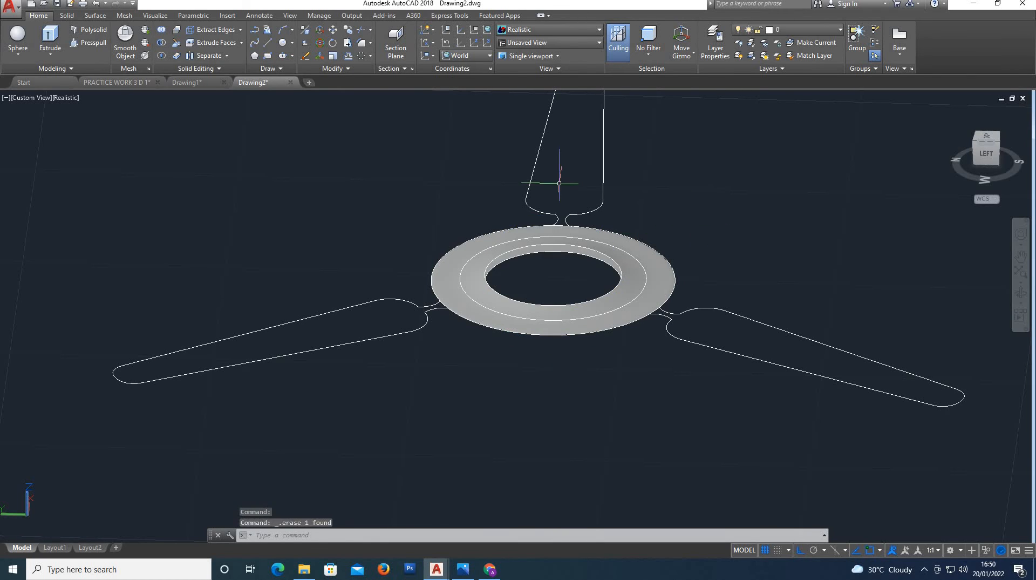
Presspull the bounded area inside the innermost hub circle to fill the hub's central opening.
left_click(88, 42)
left_click(563, 280)
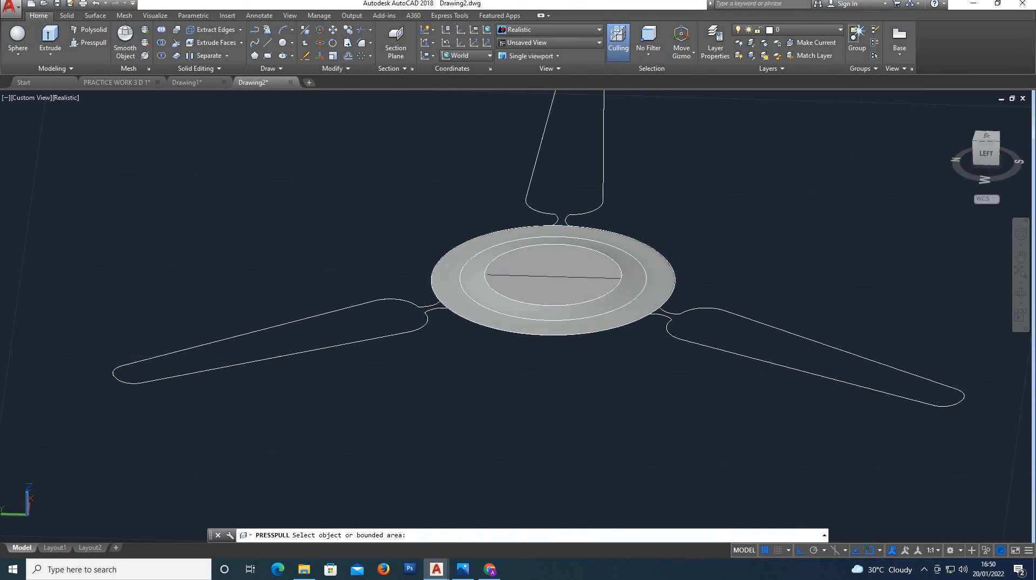
left_click(553, 278)
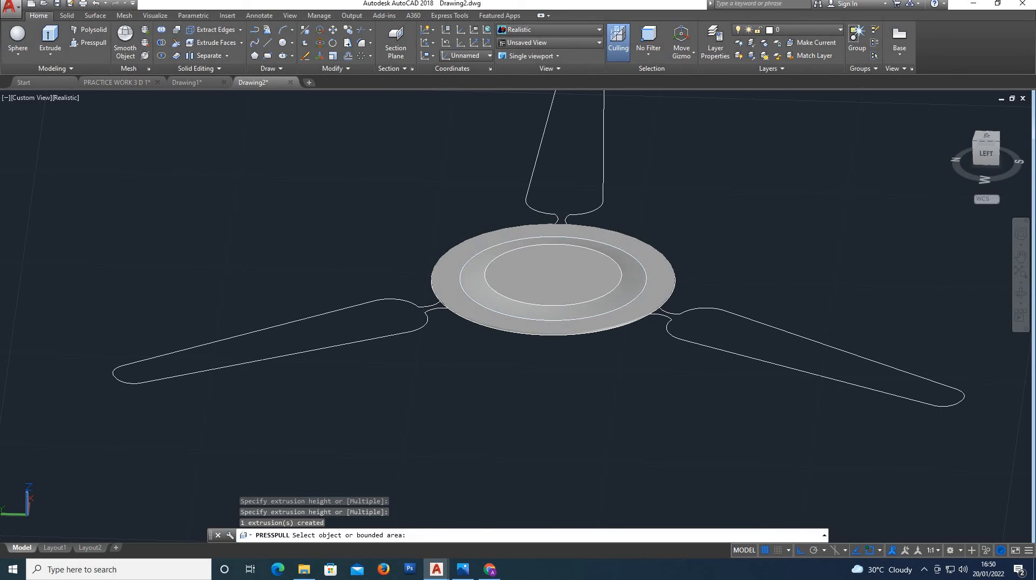
key("Escape")
key("Escape")
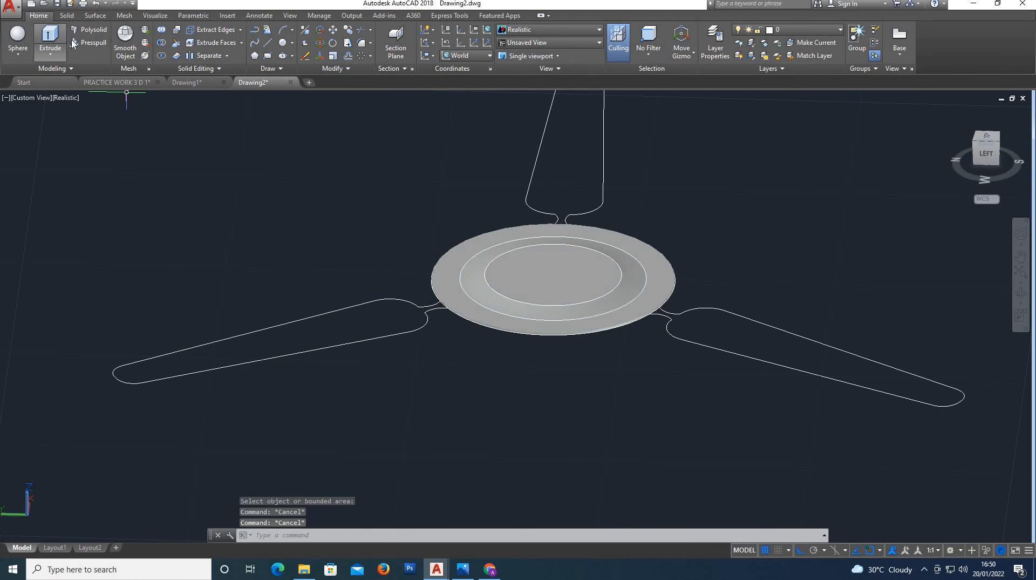
Presspull each of the three blade outlines to a thickness of 0.1".
left_click(88, 42)
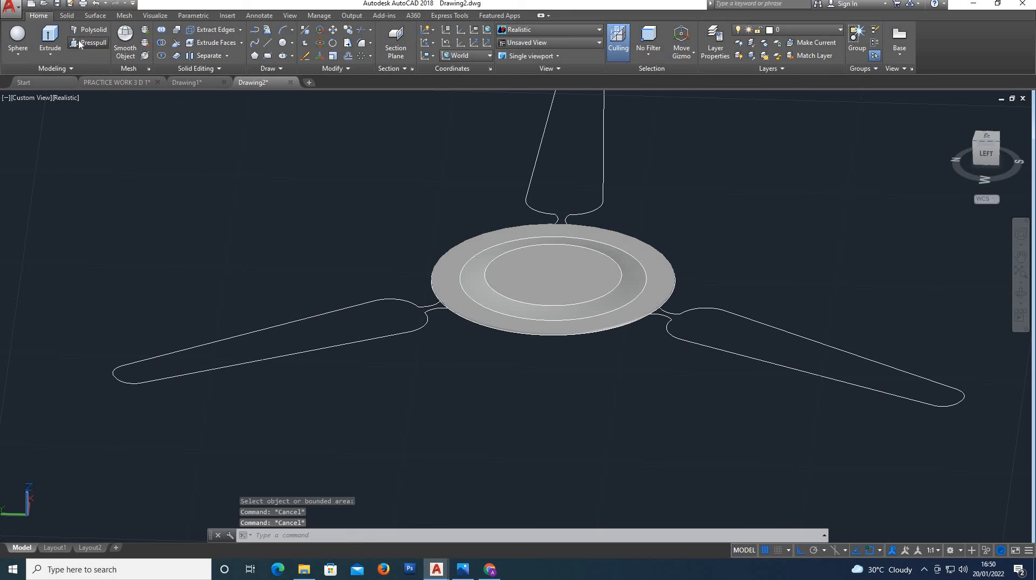
left_click(319, 324)
type("0.1\"")
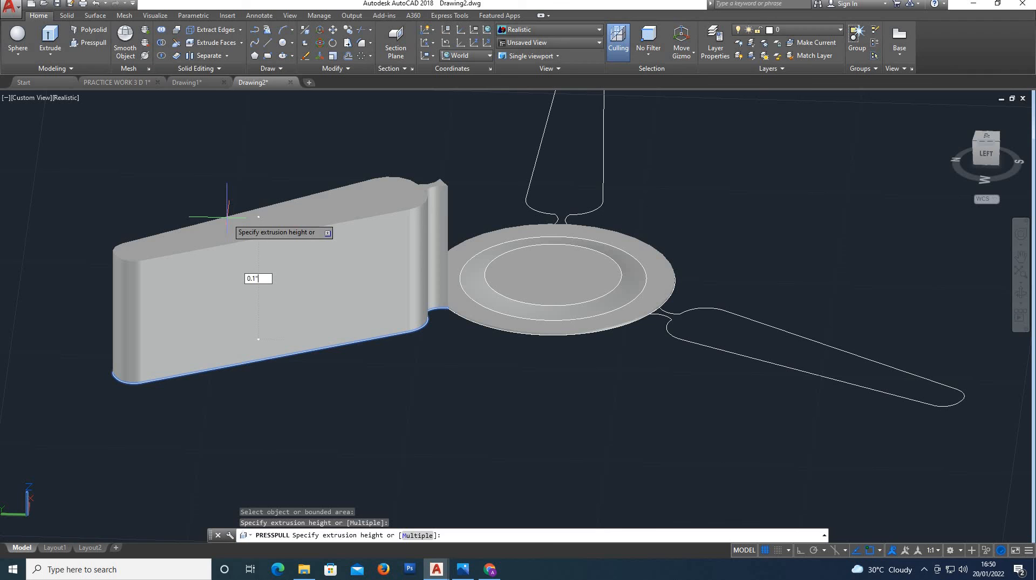
key("Return")
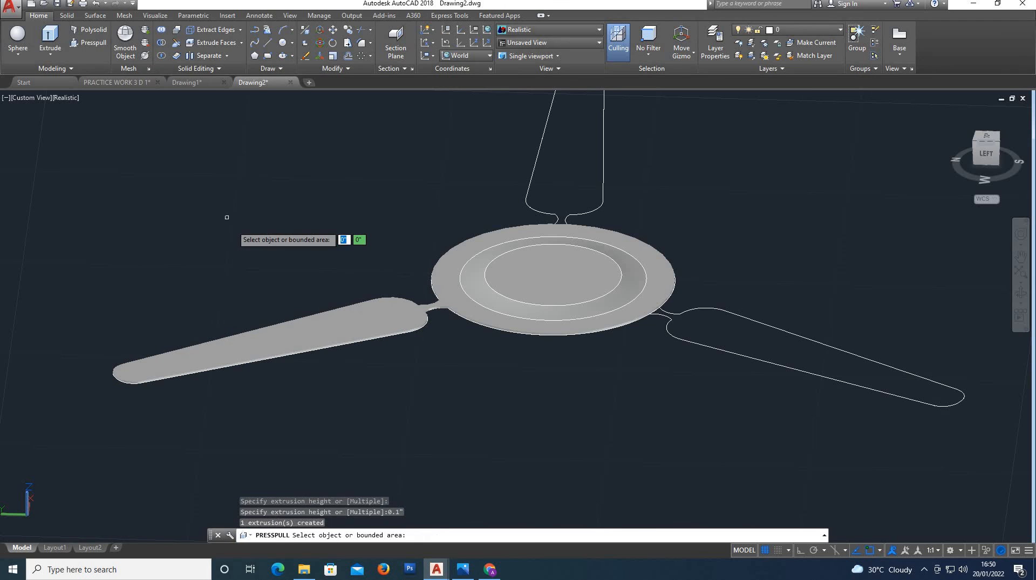
left_click(568, 176)
type("0.1")
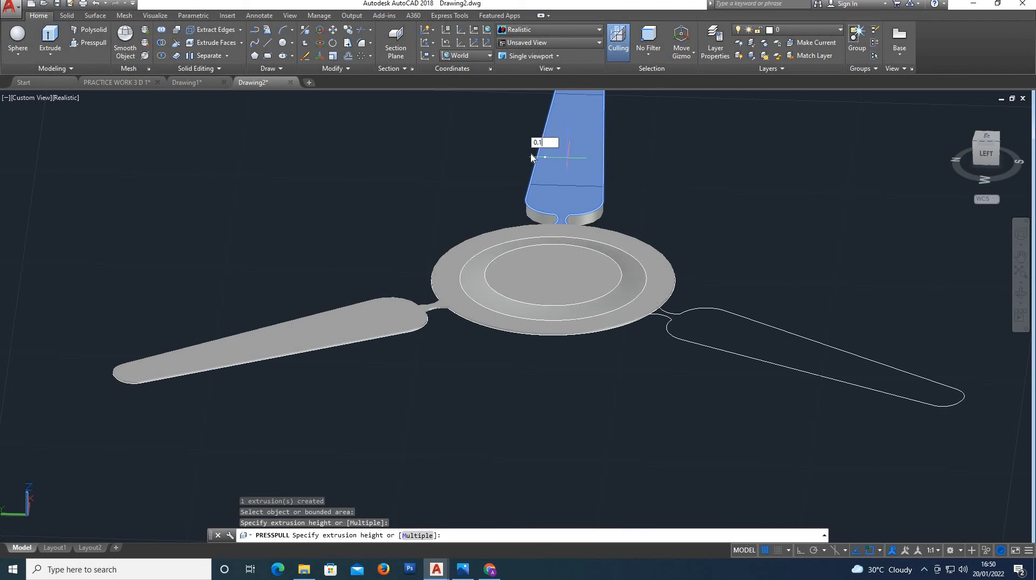
type("\"")
key("Return")
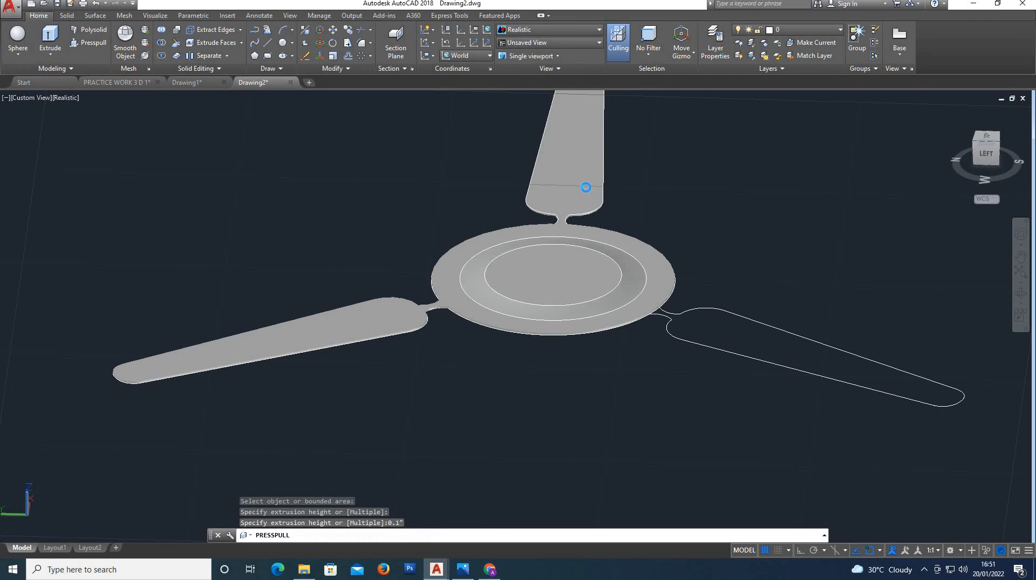
left_click(746, 349)
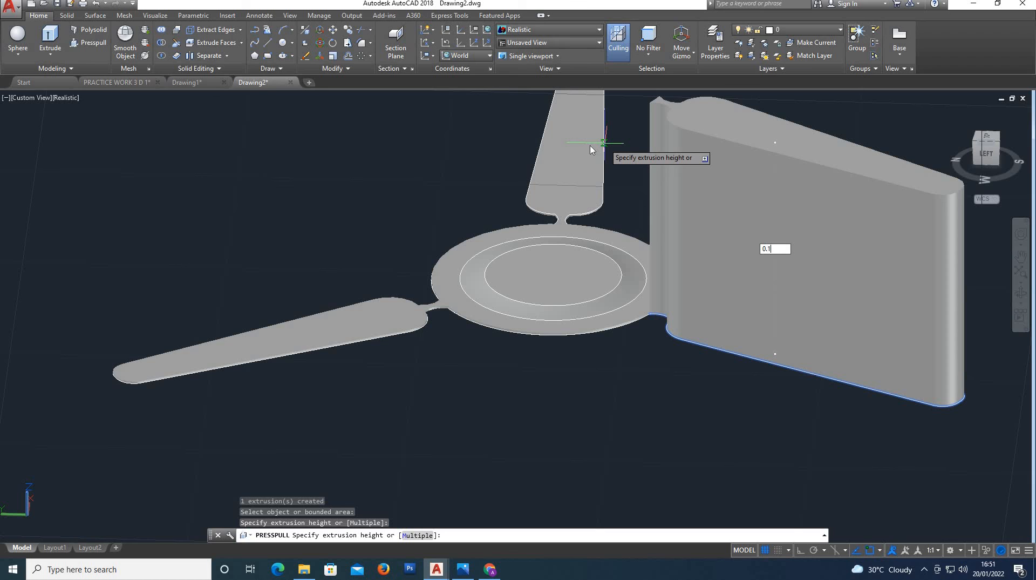
key("Return")
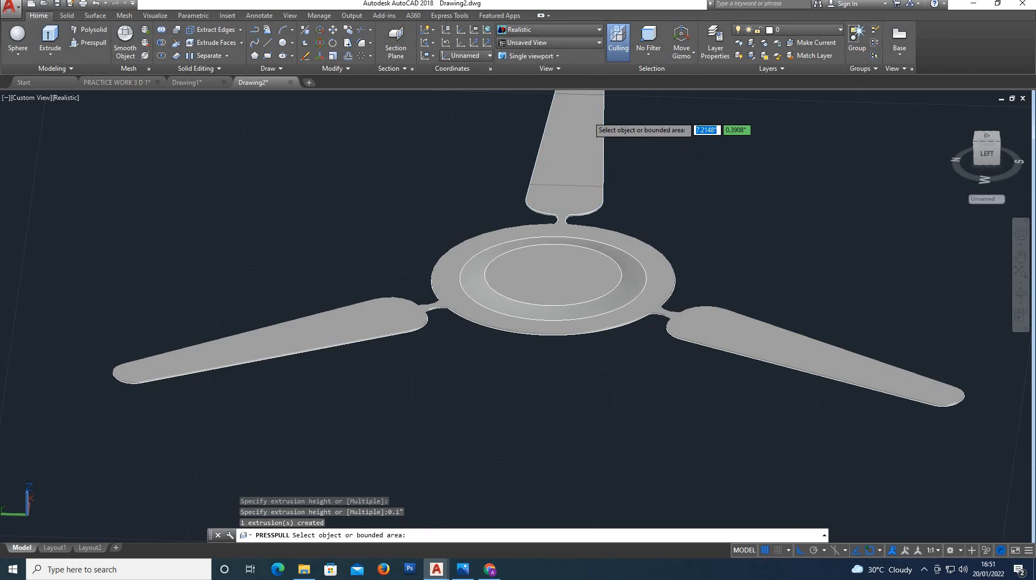
key("Escape")
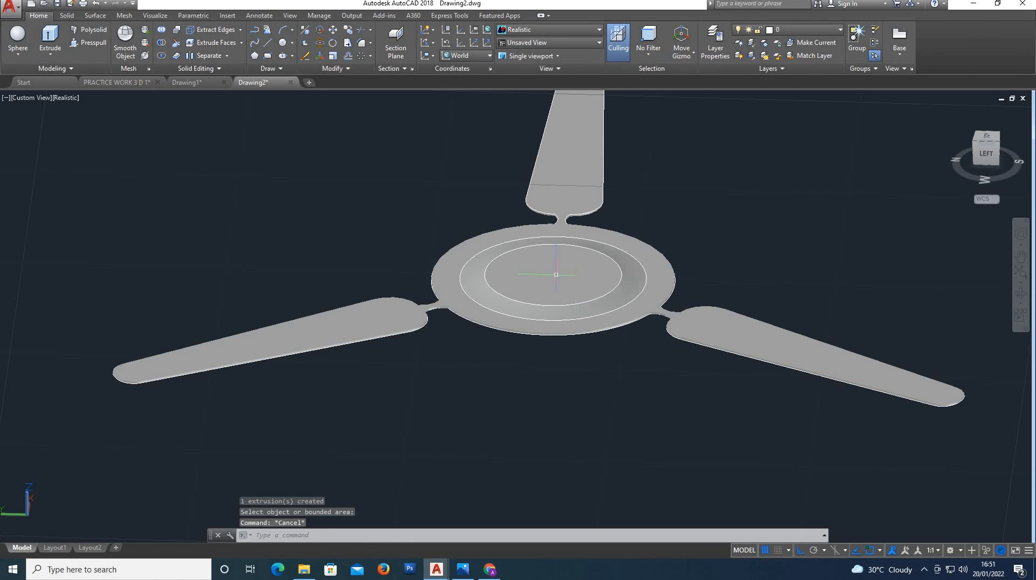
Create a cylinder as the fan's rod, centred on the hub, with a 0.2" base radius and a 1' height.
left_click(18, 56)
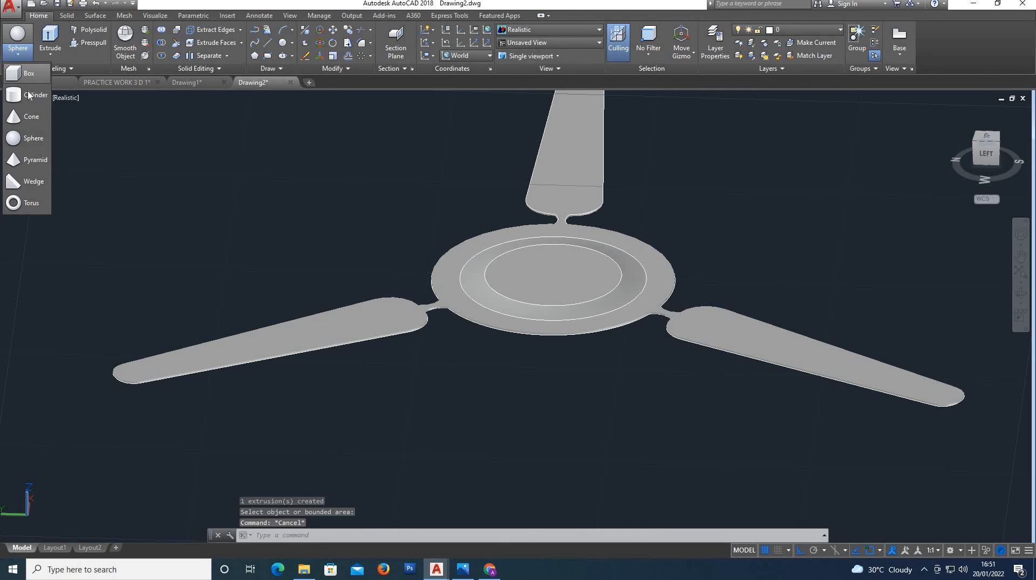
left_click(30, 96)
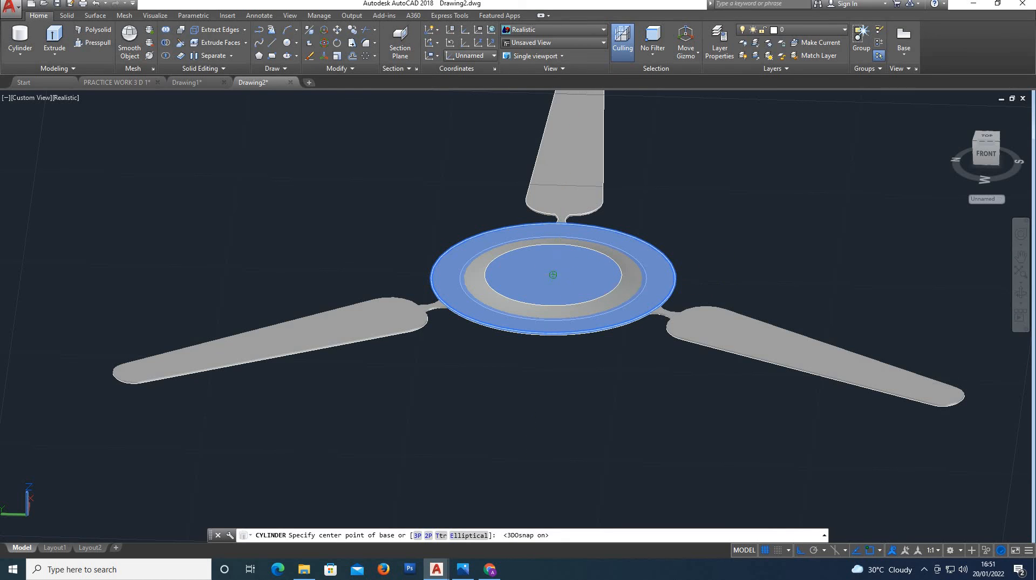
left_click(554, 275)
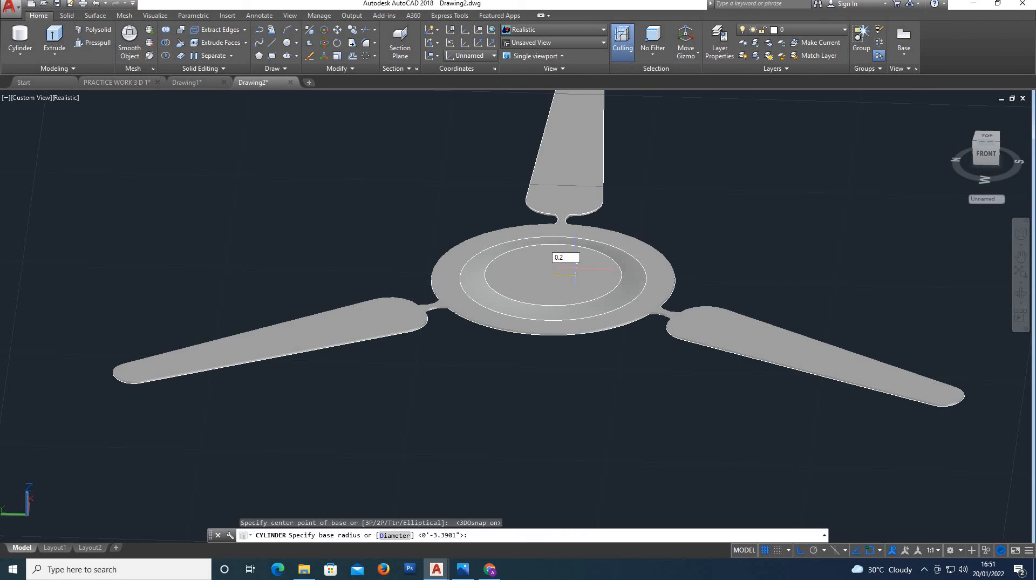
type("0.2")
key("Return")
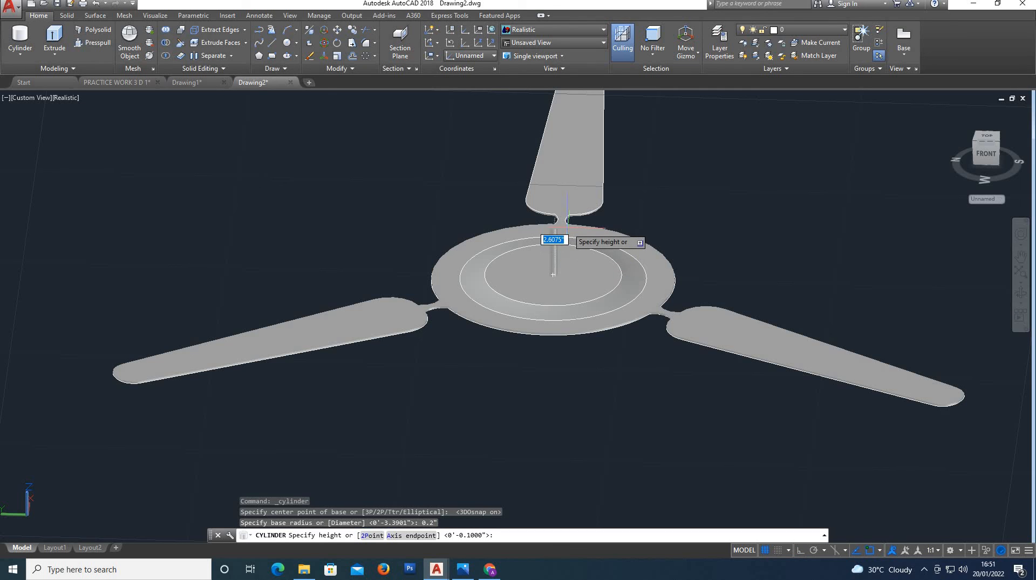
type("1'")
key("Return")
key("Escape")
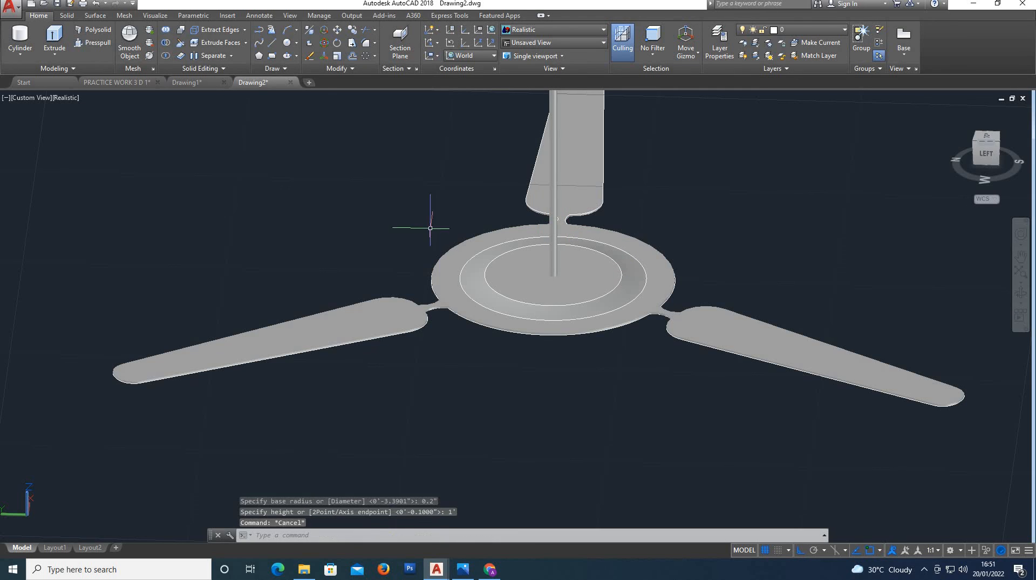
Examine the whole fan with its blades, hub and central rod from different angles.
scroll(438, 249, "down", 2)
scroll(442, 252, "down", 4)
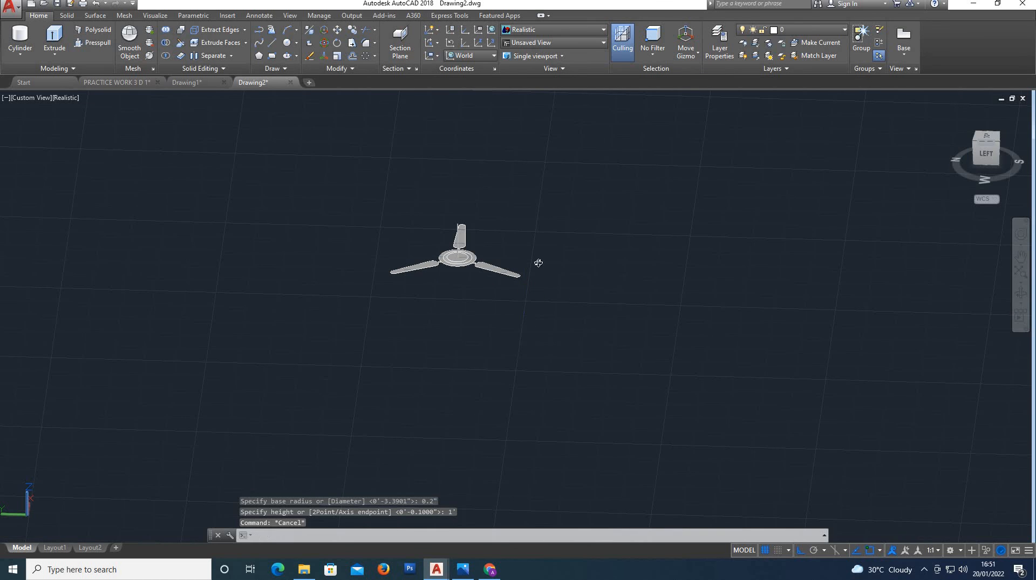
middle_click_drag(538, 263, 514, 309, "shift")
scroll(457, 259, "up", 2)
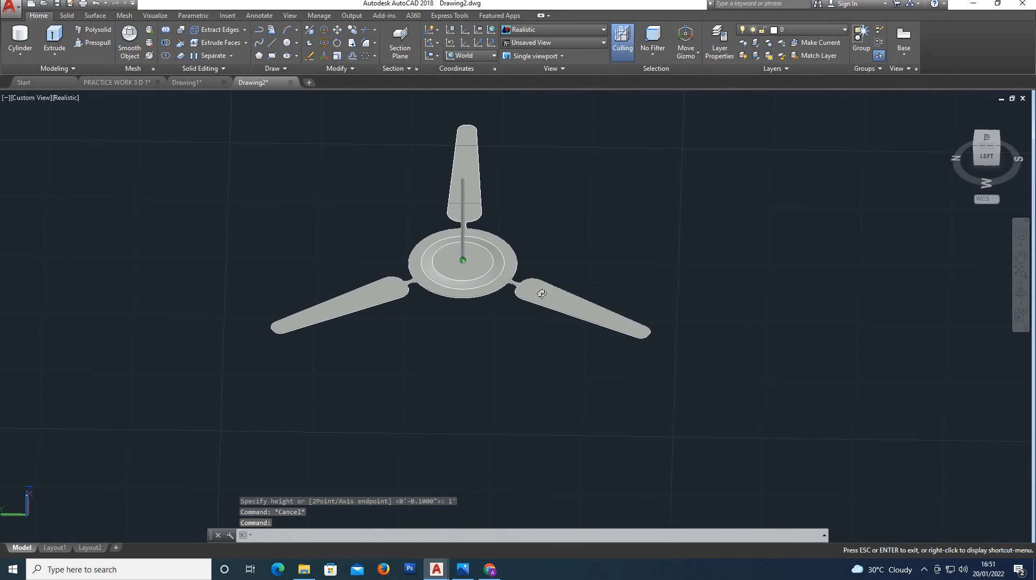
middle_click_drag(541, 294, 569, 296, "shift")
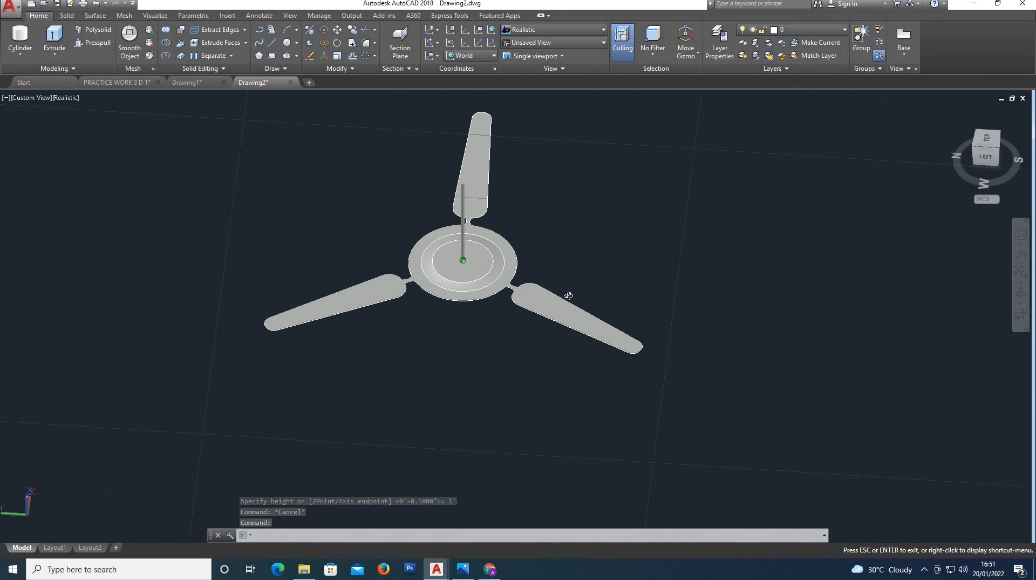